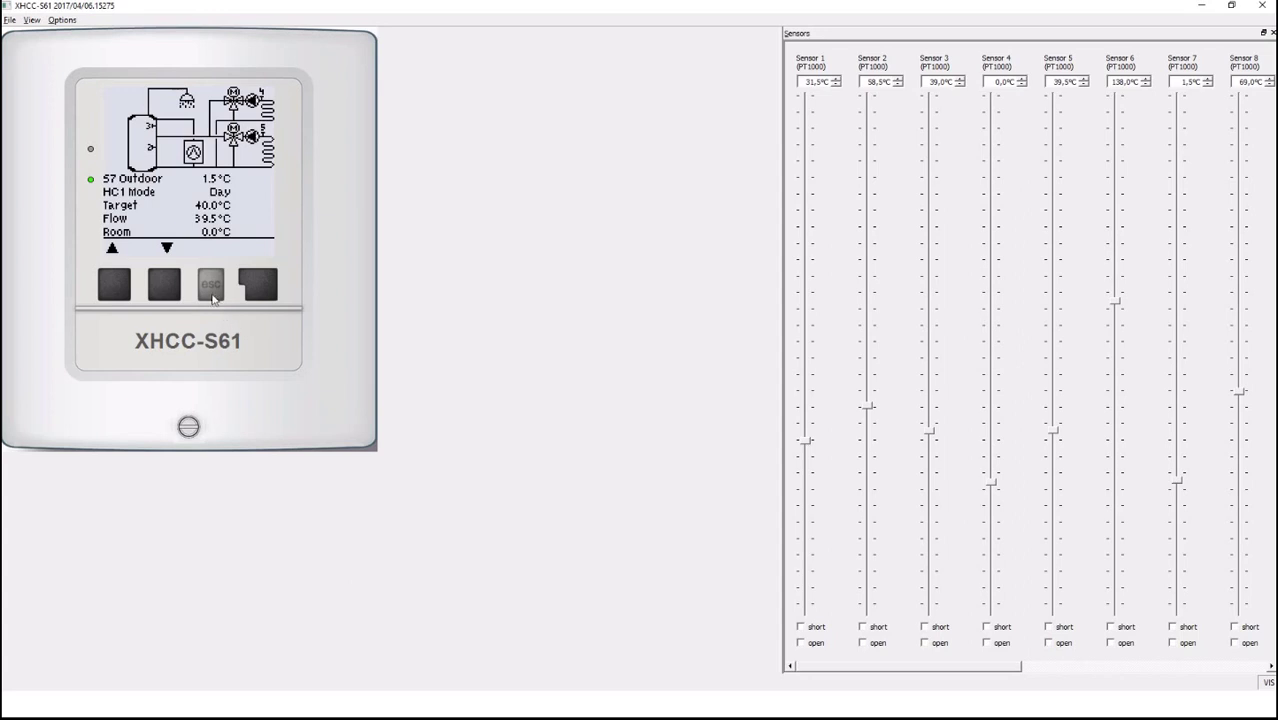
Open the program selection within the controller's special functions
{"action": "left_click", "coordinate": [212, 290]}
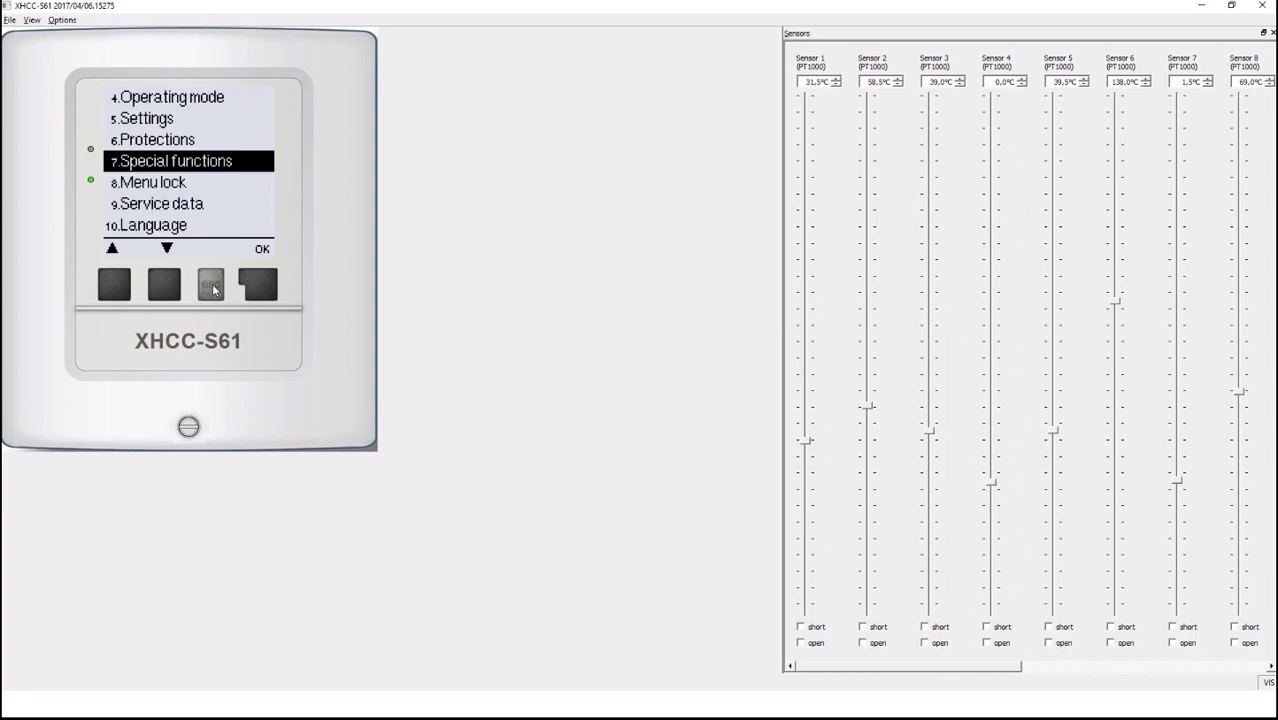
{"action": "left_click", "coordinate": [258, 289]}
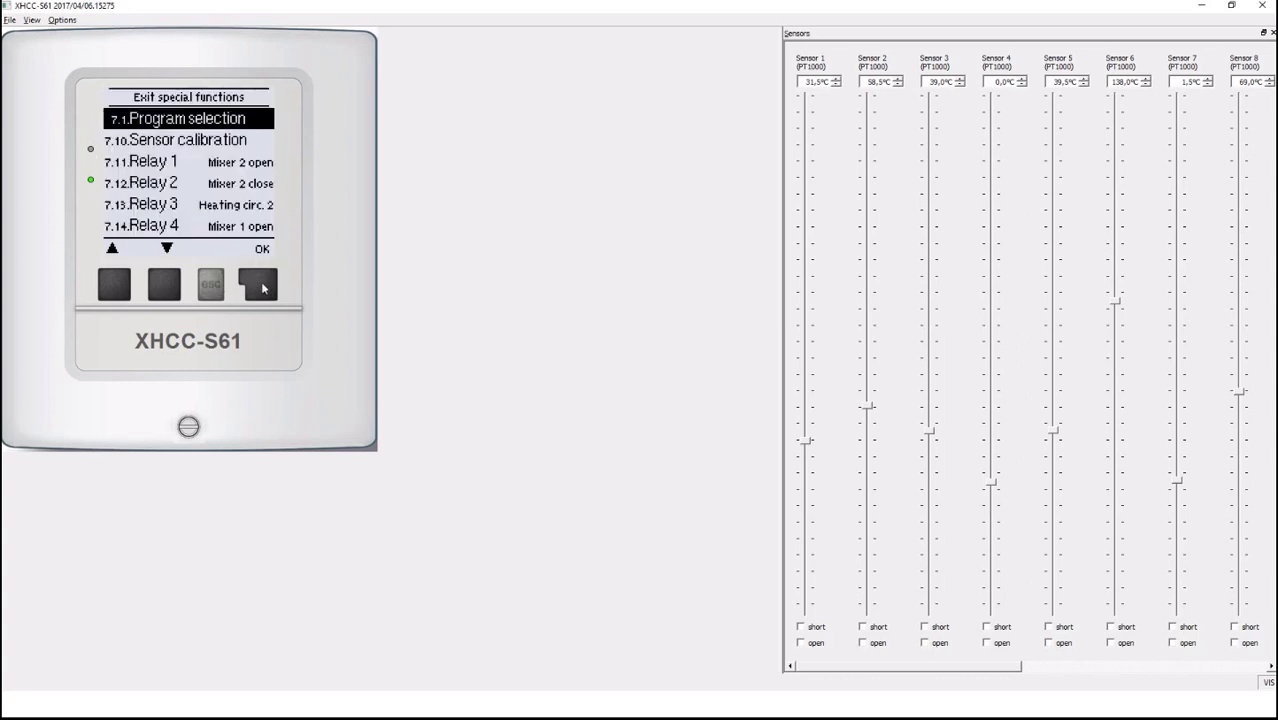
{"action": "left_click", "coordinate": [260, 290]}
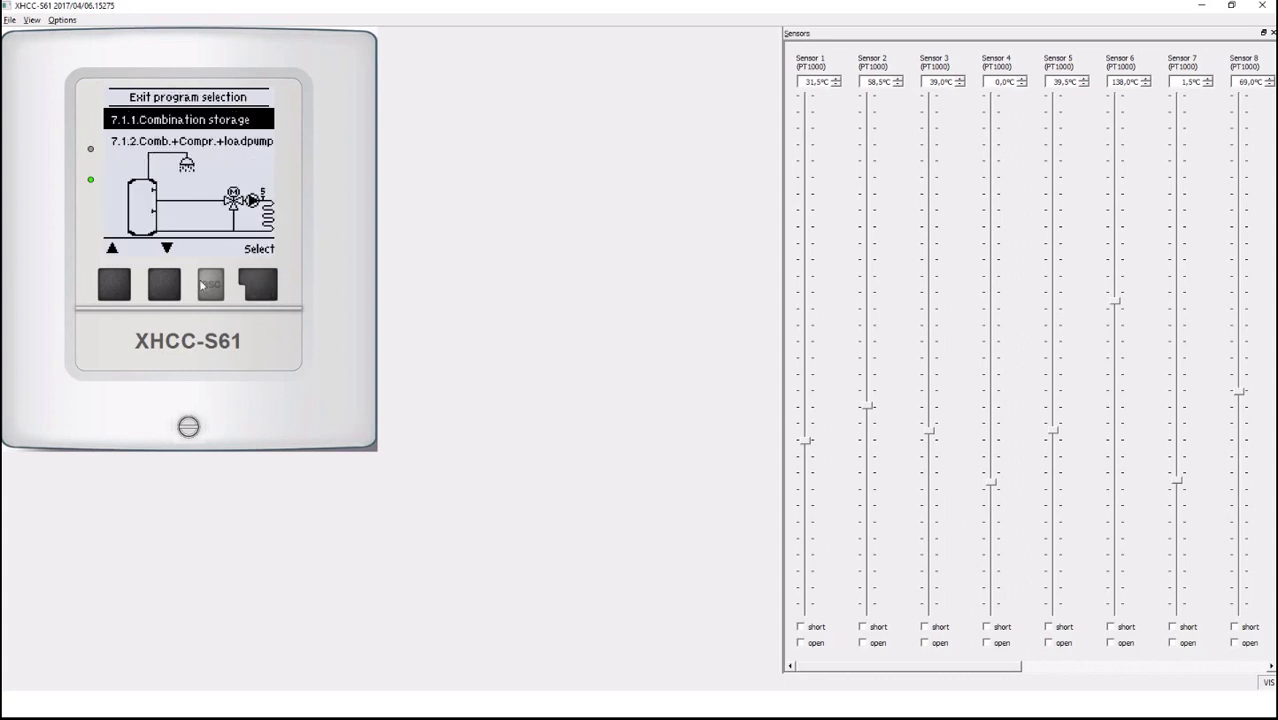
Look through the available hydraulic programs and their diagrams, returning to Combination storage
{"action": "left_click", "coordinate": [166, 287]}
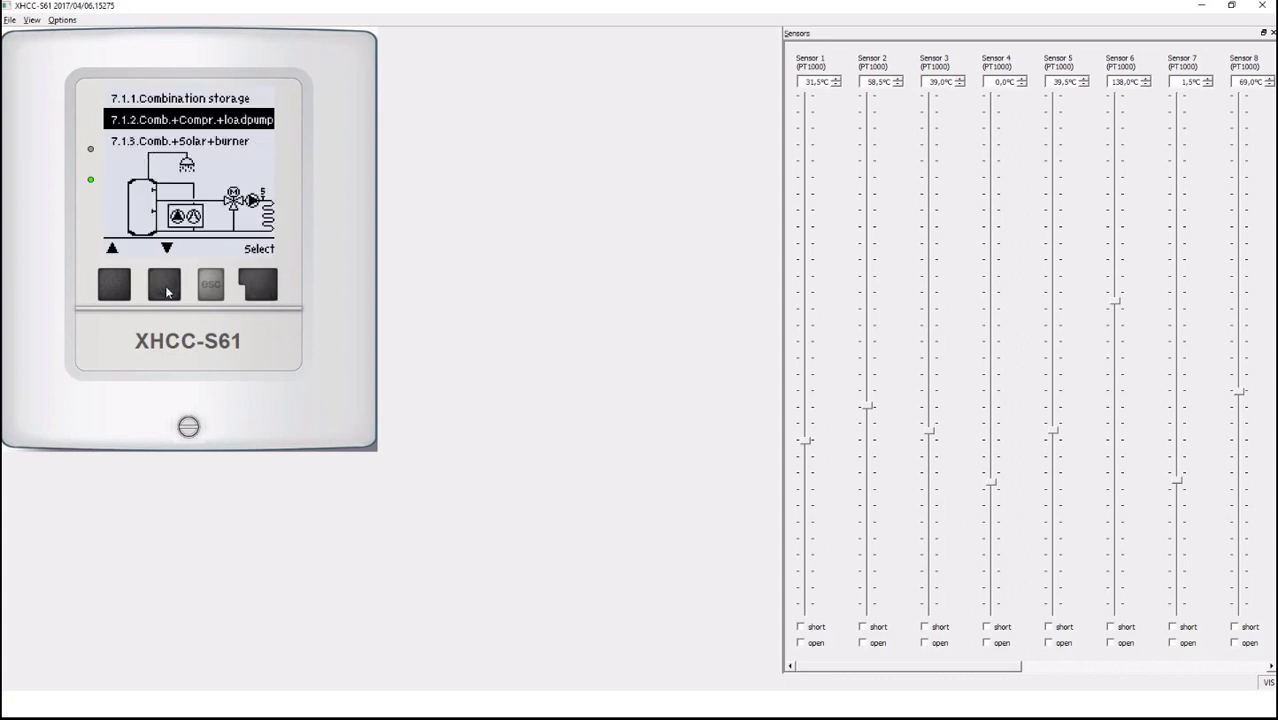
{"action": "left_click", "coordinate": [166, 287]}
{"action": "left_click", "coordinate": [166, 287]}
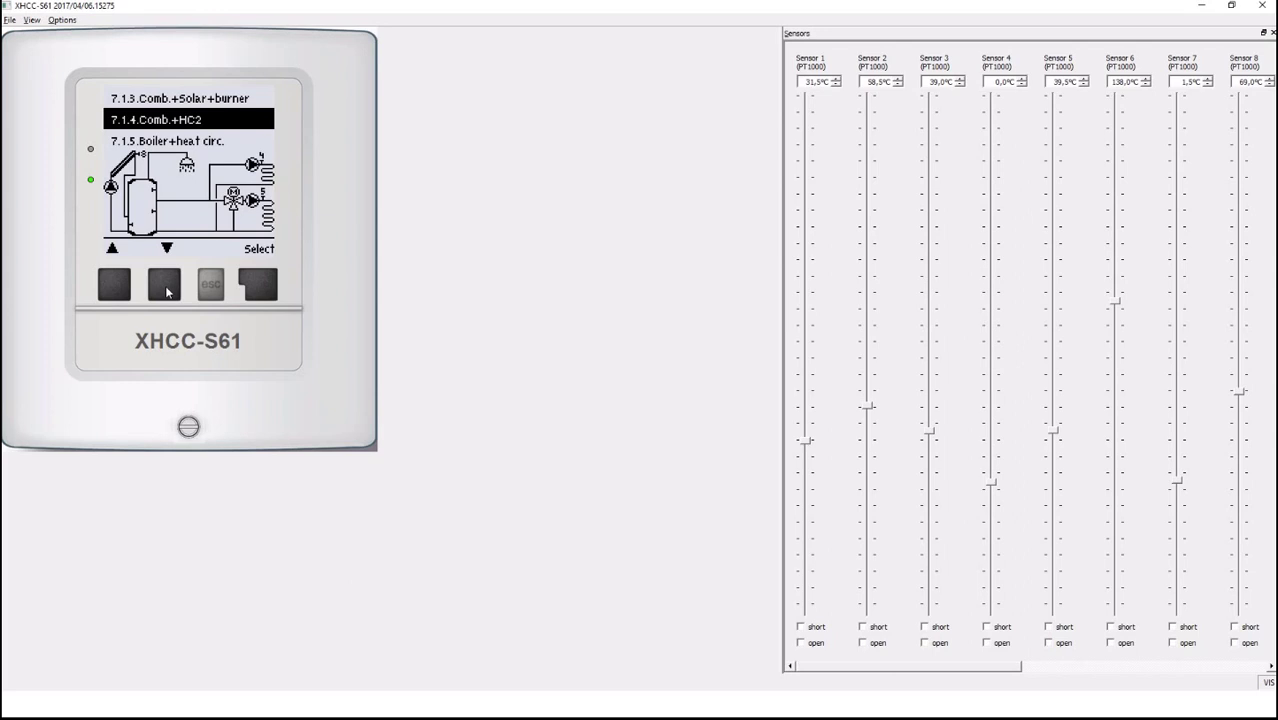
{"action": "left_click", "coordinate": [166, 287]}
{"action": "left_click", "coordinate": [166, 287]}
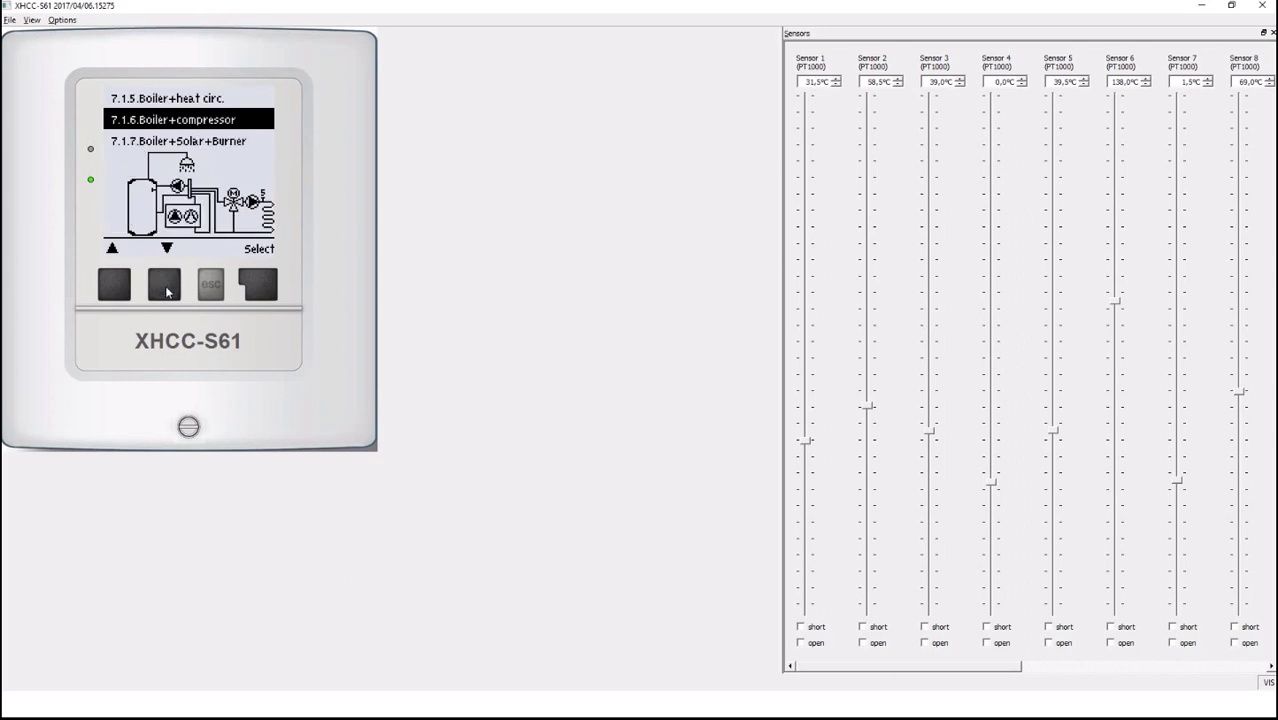
{"action": "left_click", "coordinate": [166, 287]}
{"action": "left_click", "coordinate": [166, 287]}
{"action": "left_click", "coordinate": [166, 287]}
{"action": "left_click", "coordinate": [166, 287]}
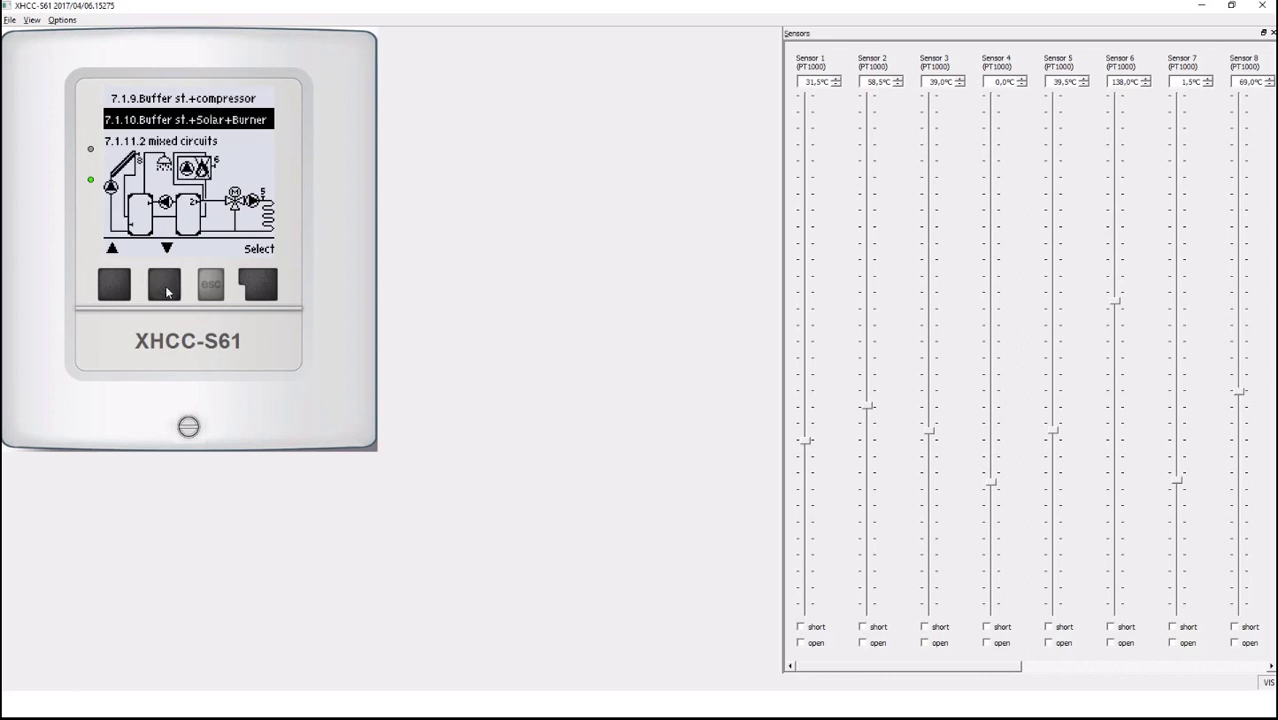
{"action": "left_click", "coordinate": [166, 287]}
{"action": "left_click", "coordinate": [166, 287]}
{"action": "left_click", "coordinate": [166, 287]}
{"action": "left_click", "coordinate": [166, 287]}
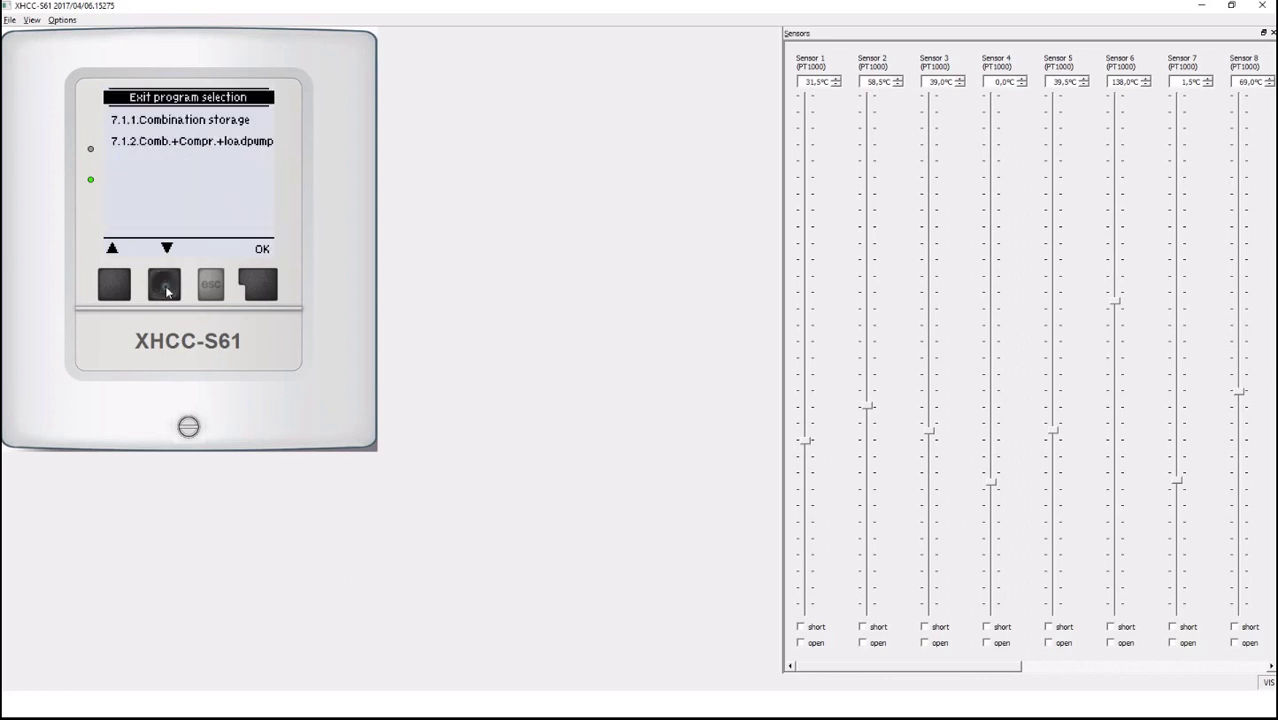
{"action": "left_click", "coordinate": [166, 287]}
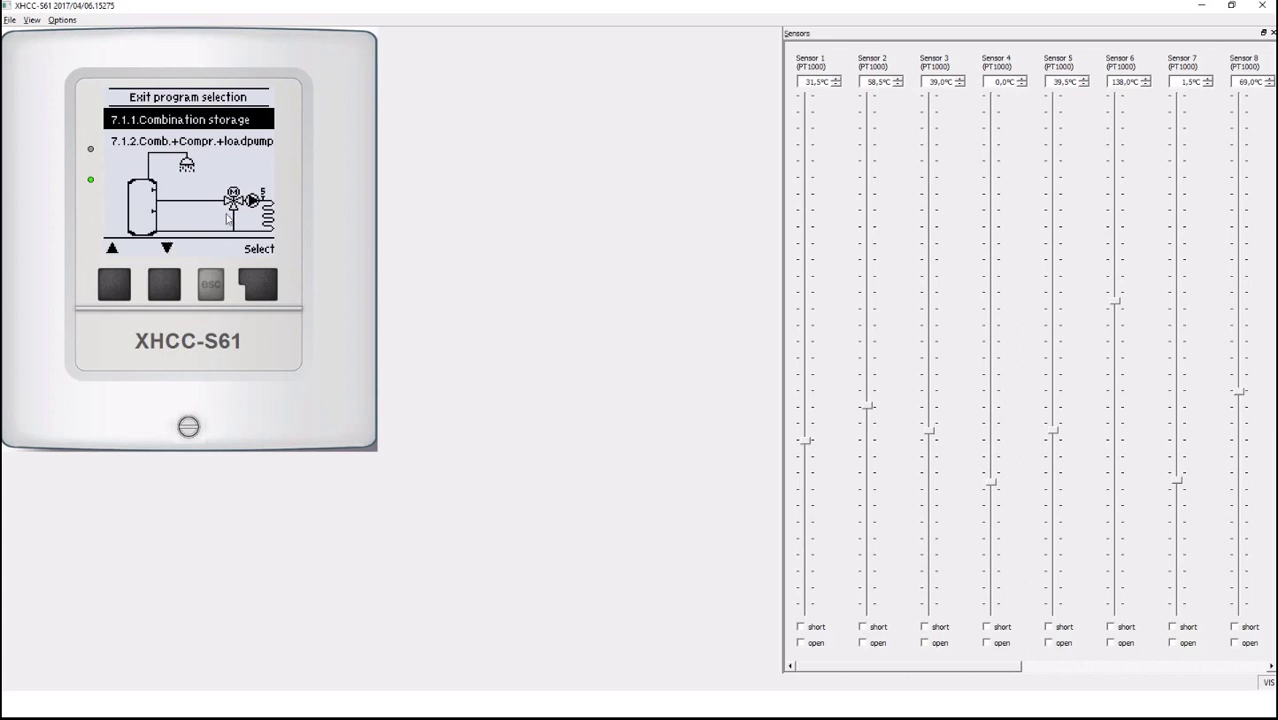
Select program 7.1.1 Combination storage and save it as the new controller program
{"action": "left_click", "coordinate": [256, 288]}
{"action": "left_click", "coordinate": [120, 293]}
{"action": "left_click", "coordinate": [268, 293]}
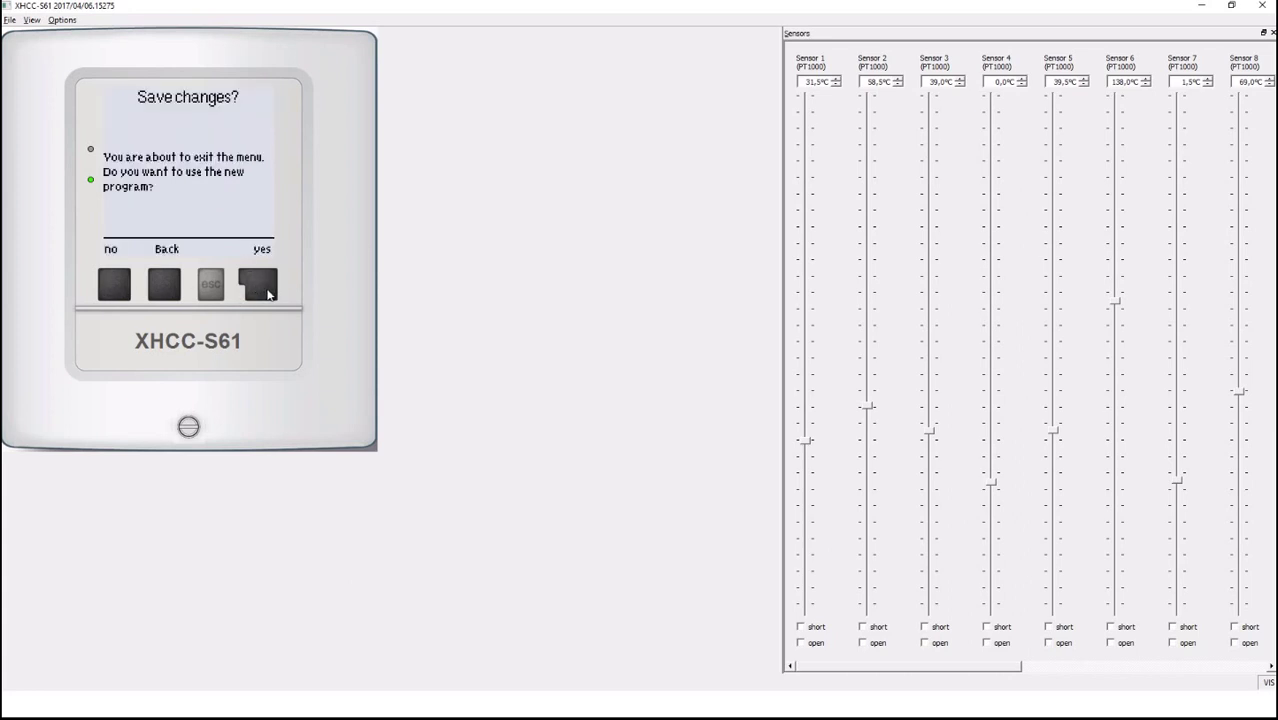
{"action": "left_click", "coordinate": [268, 293]}
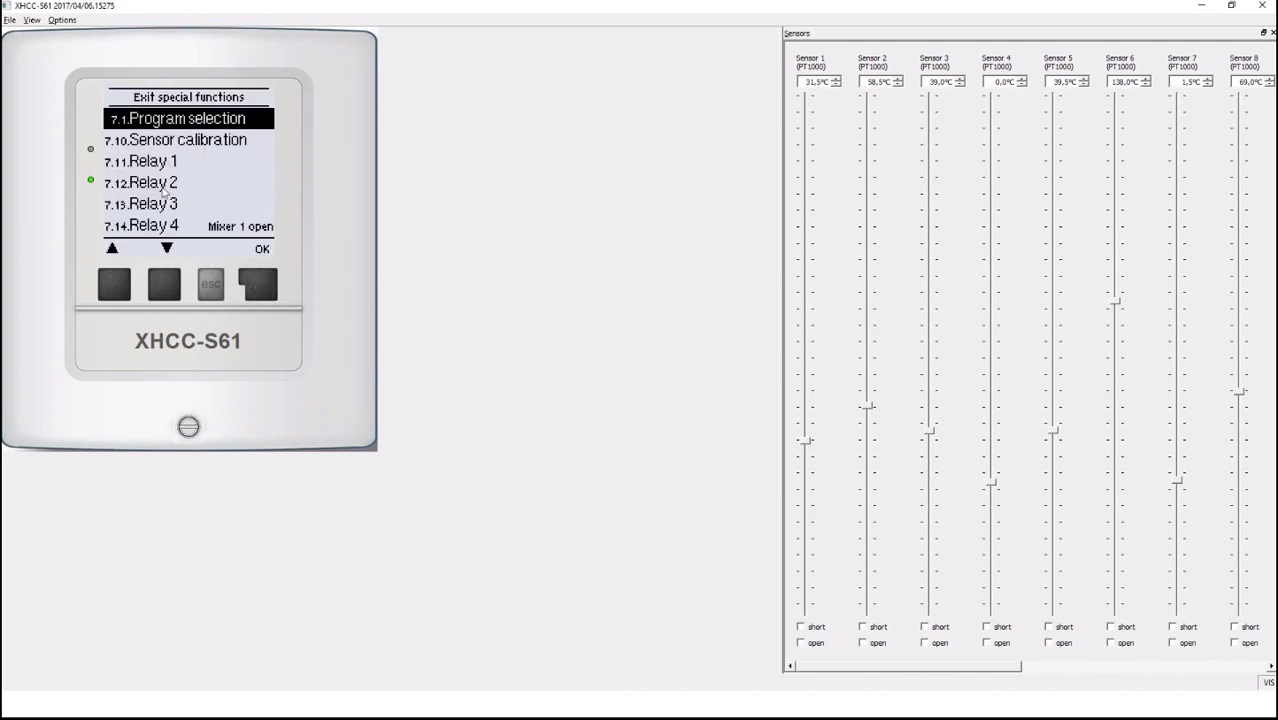
Examine the relay assignments of the new program in the special functions list, ending on Relay 1
{"action": "left_click", "coordinate": [168, 291]}
{"action": "left_click", "coordinate": [168, 291]}
{"action": "left_click", "coordinate": [168, 291]}
{"action": "left_click", "coordinate": [168, 291]}
{"action": "left_click", "coordinate": [165, 285]}
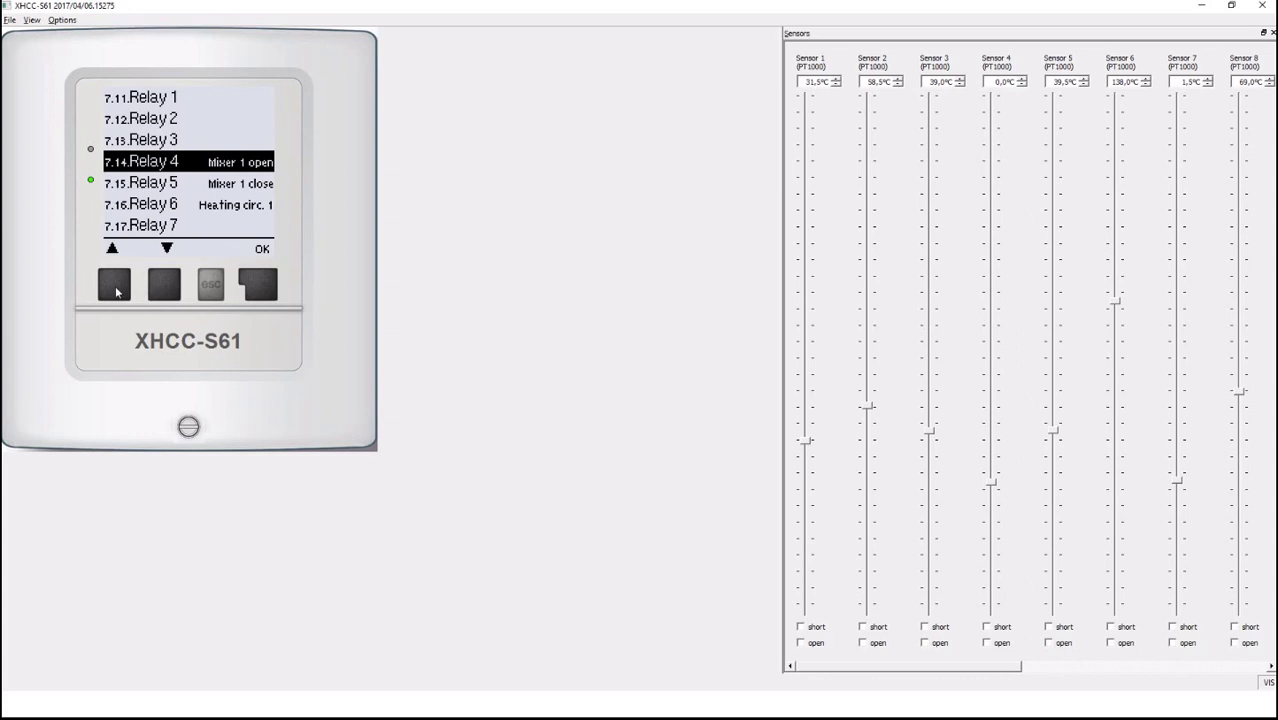
{"action": "left_click", "coordinate": [116, 290]}
{"action": "left_click", "coordinate": [116, 290]}
{"action": "left_click", "coordinate": [116, 290]}
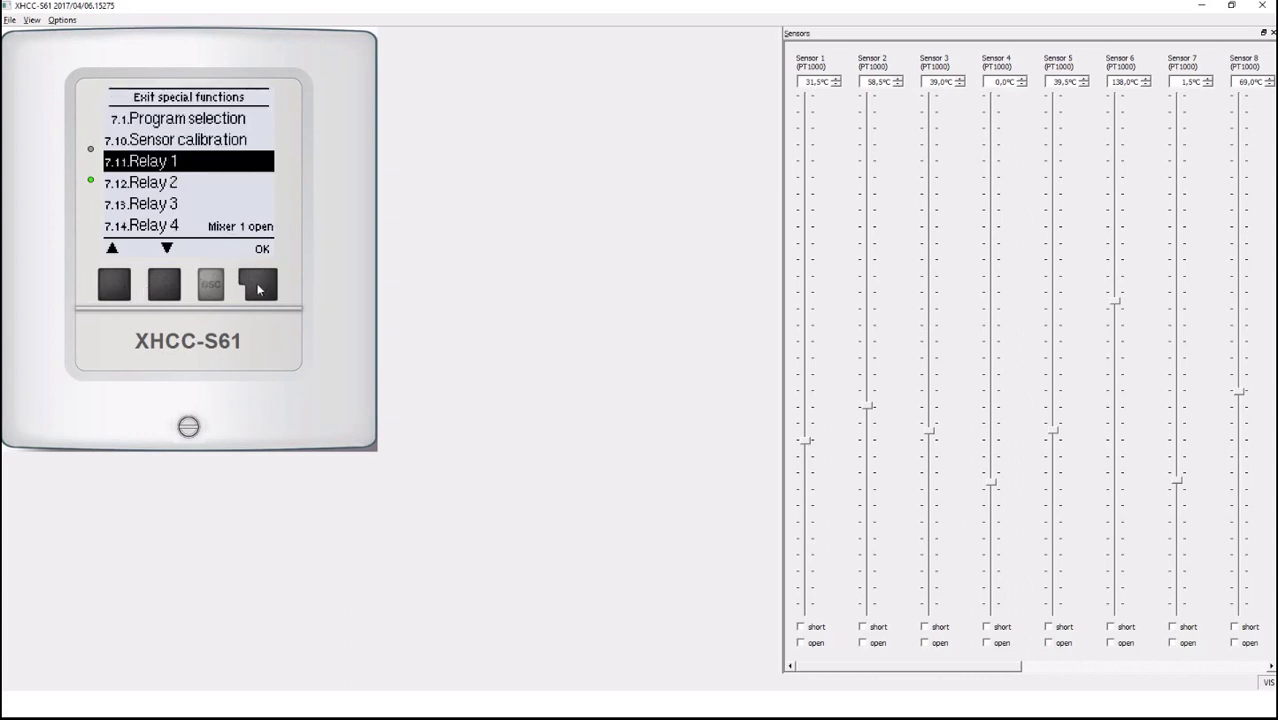
Open the Burner function among the functions available for Relay 1
{"action": "left_click", "coordinate": [258, 290]}
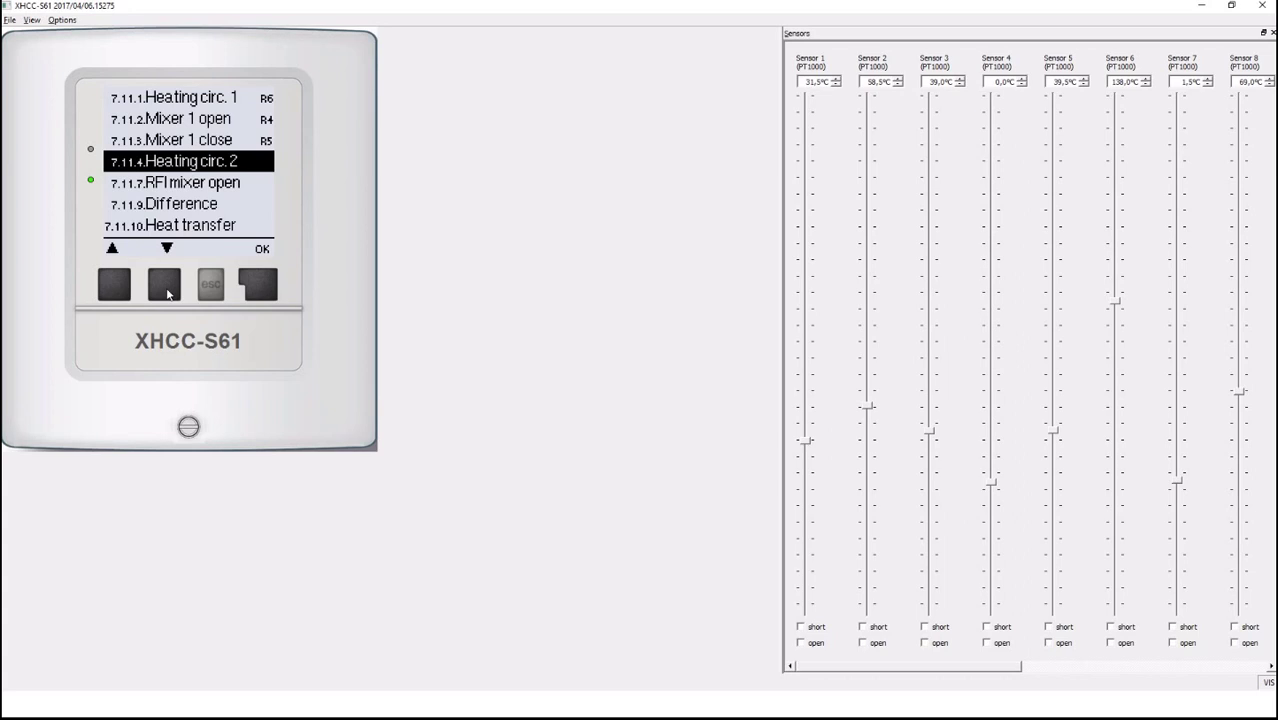
{"action": "left_click", "coordinate": [165, 286]}
{"action": "left_click", "coordinate": [165, 287]}
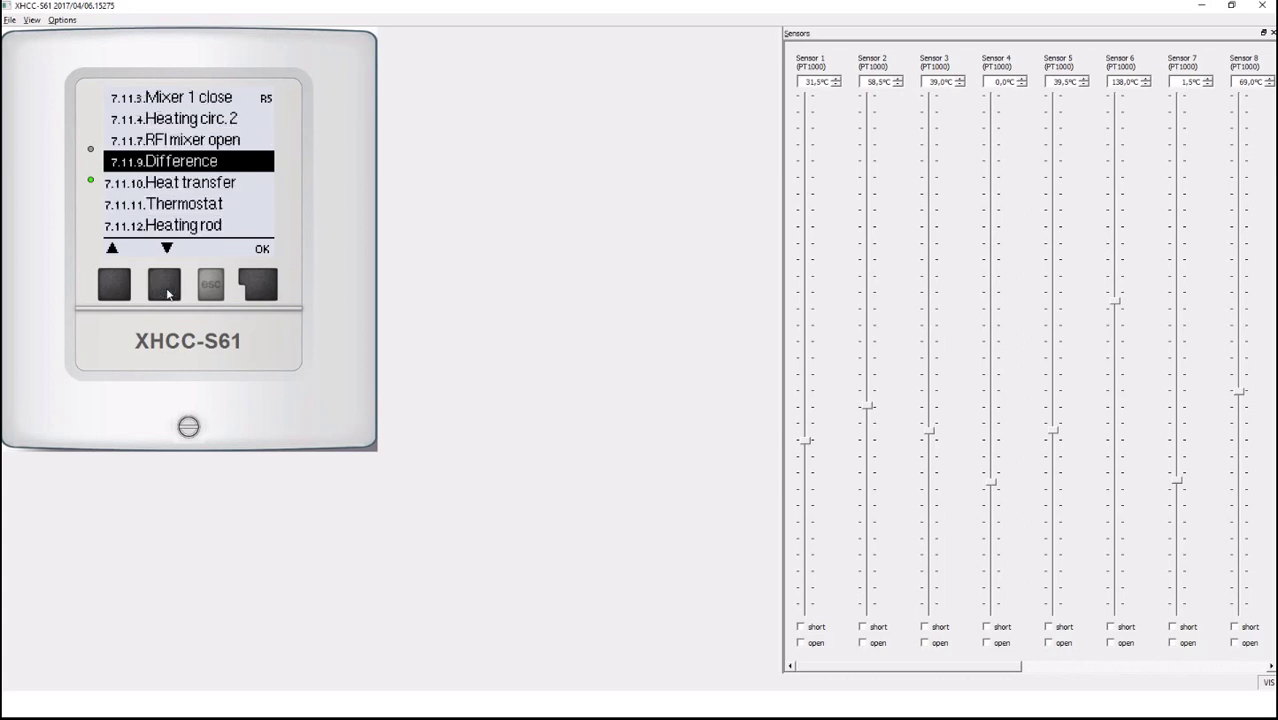
{"action": "left_click", "coordinate": [165, 287]}
{"action": "left_click", "coordinate": [165, 287]}
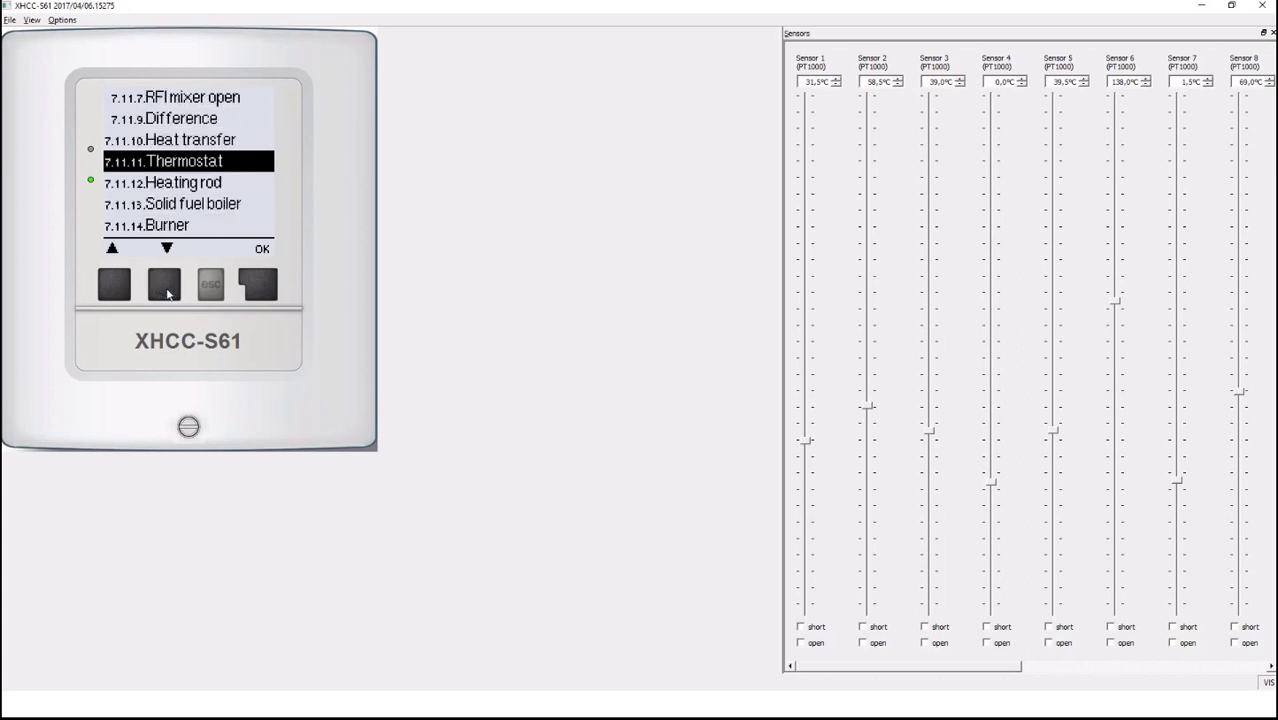
{"action": "left_click", "coordinate": [165, 287]}
{"action": "left_click", "coordinate": [165, 287]}
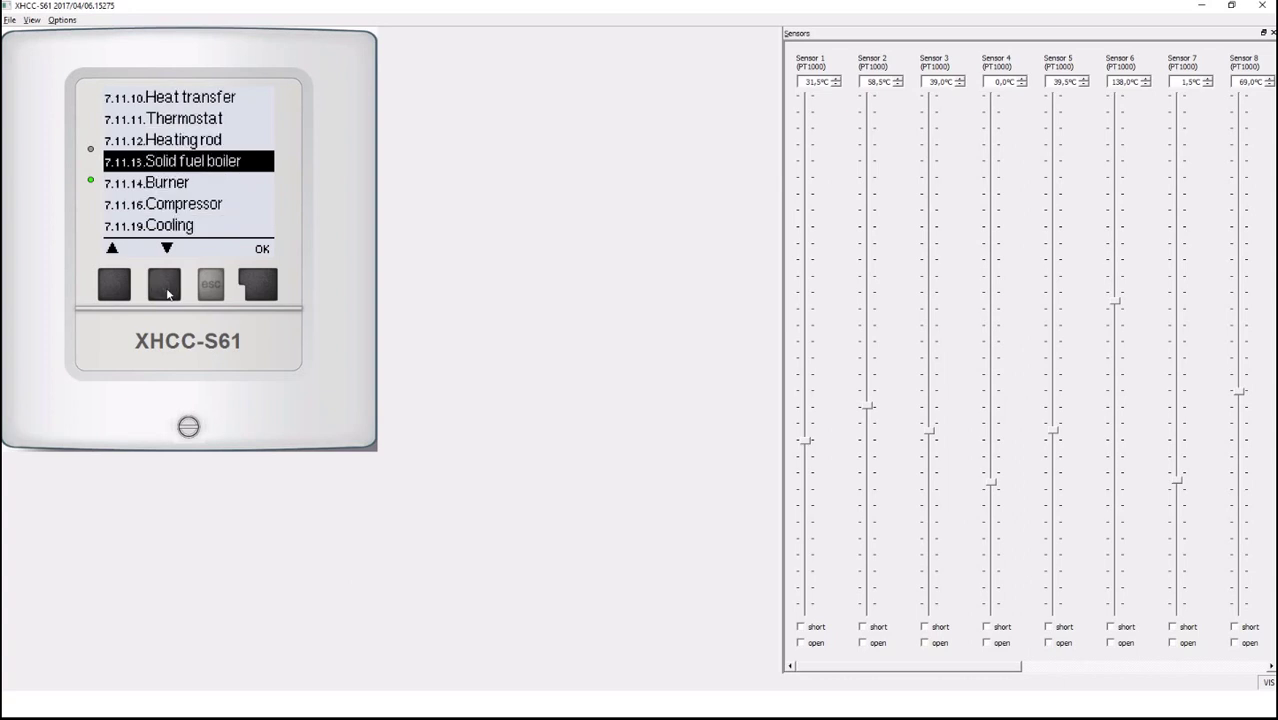
{"action": "left_click", "coordinate": [165, 287]}
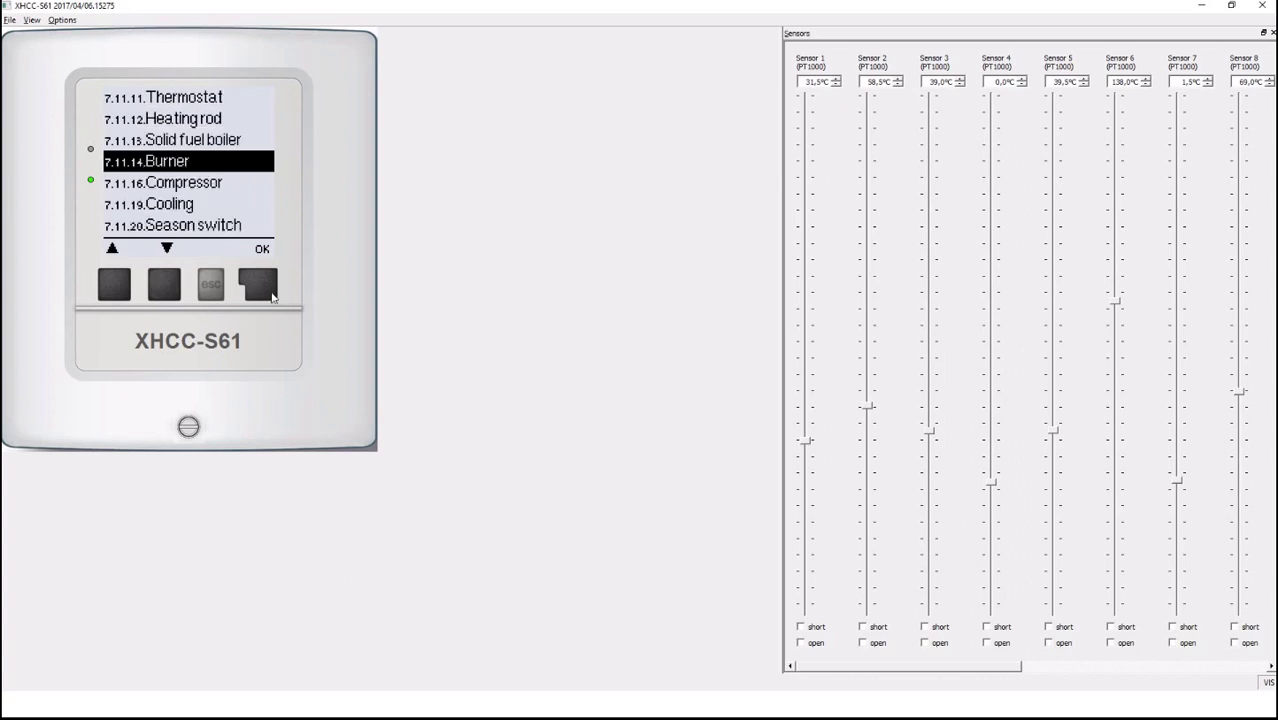
{"action": "left_click", "coordinate": [263, 291]}
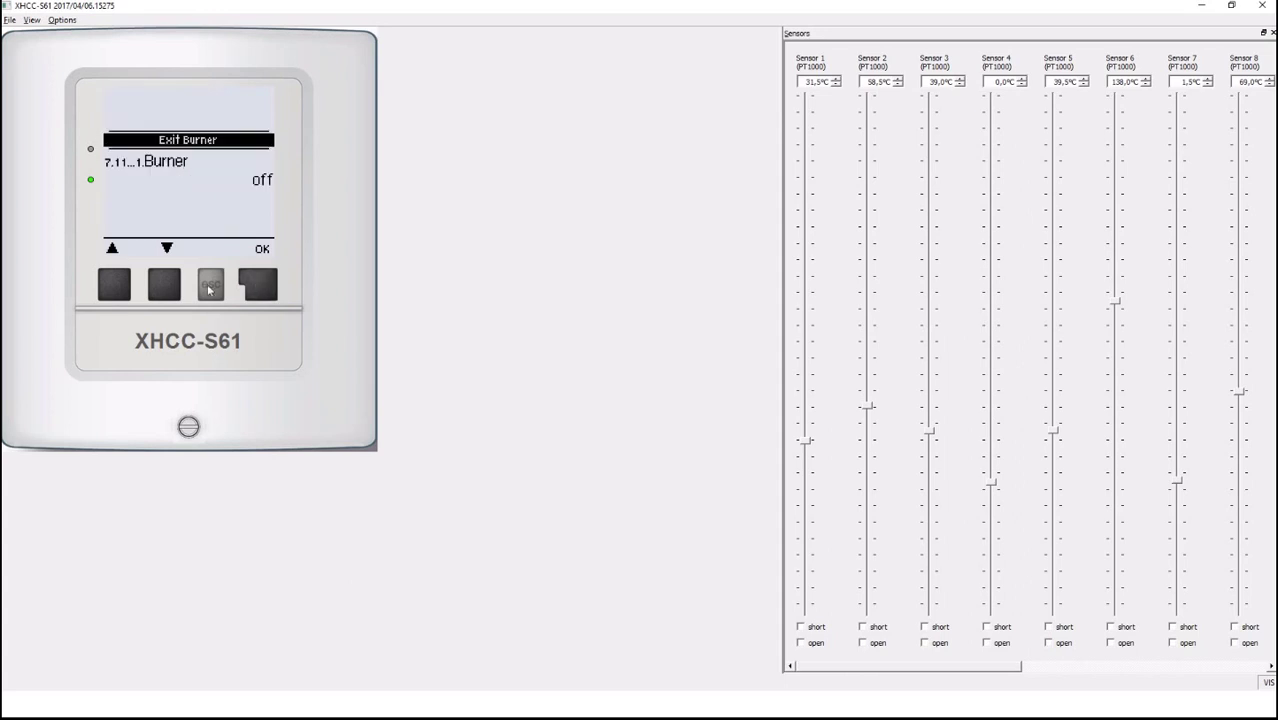
Switch the Burner function on for Relay 1, check its sensor setting, and exit the burner settings
{"action": "left_click", "coordinate": [180, 290]}
{"action": "left_click", "coordinate": [263, 292]}
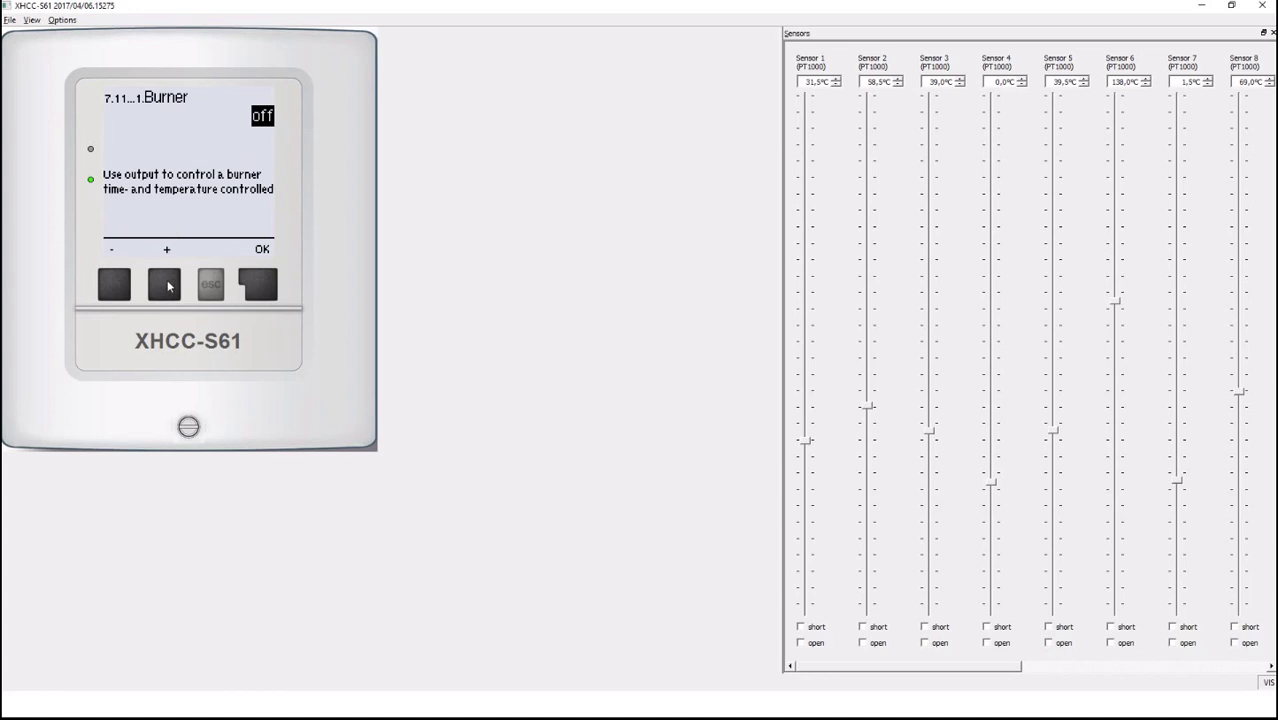
{"action": "left_click", "coordinate": [168, 287]}
{"action": "left_click", "coordinate": [260, 291]}
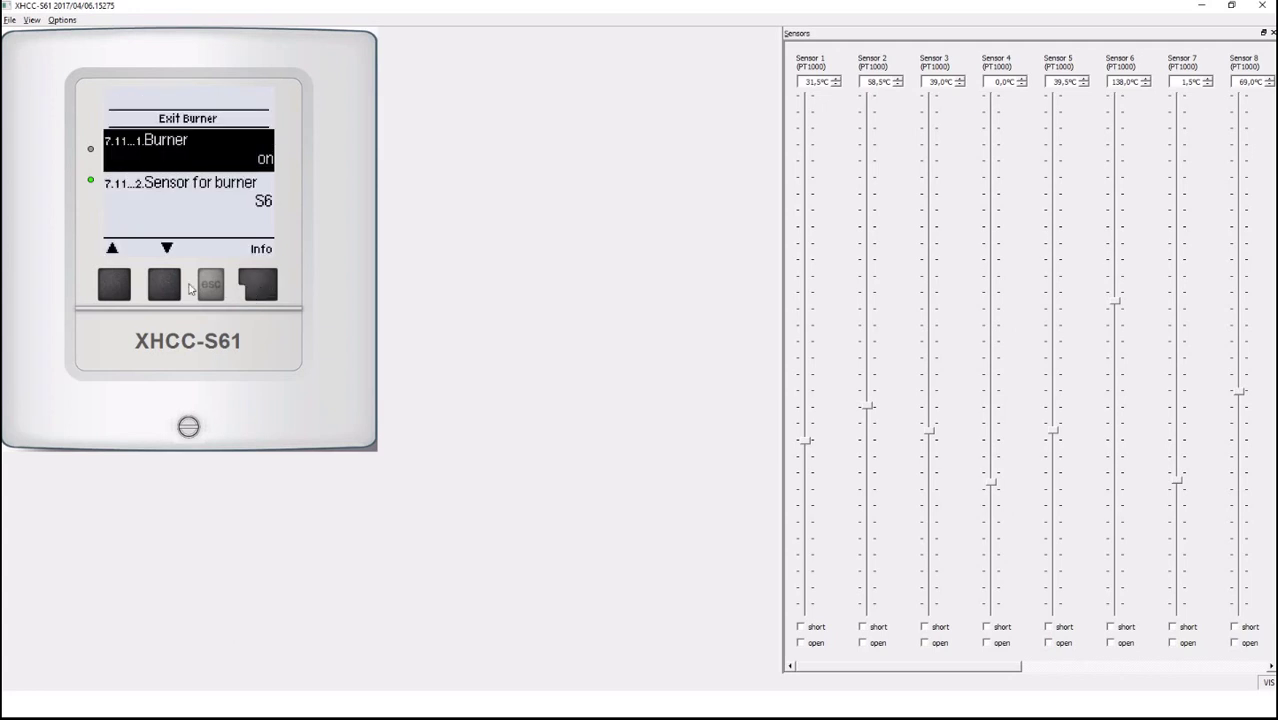
{"action": "left_click", "coordinate": [176, 292]}
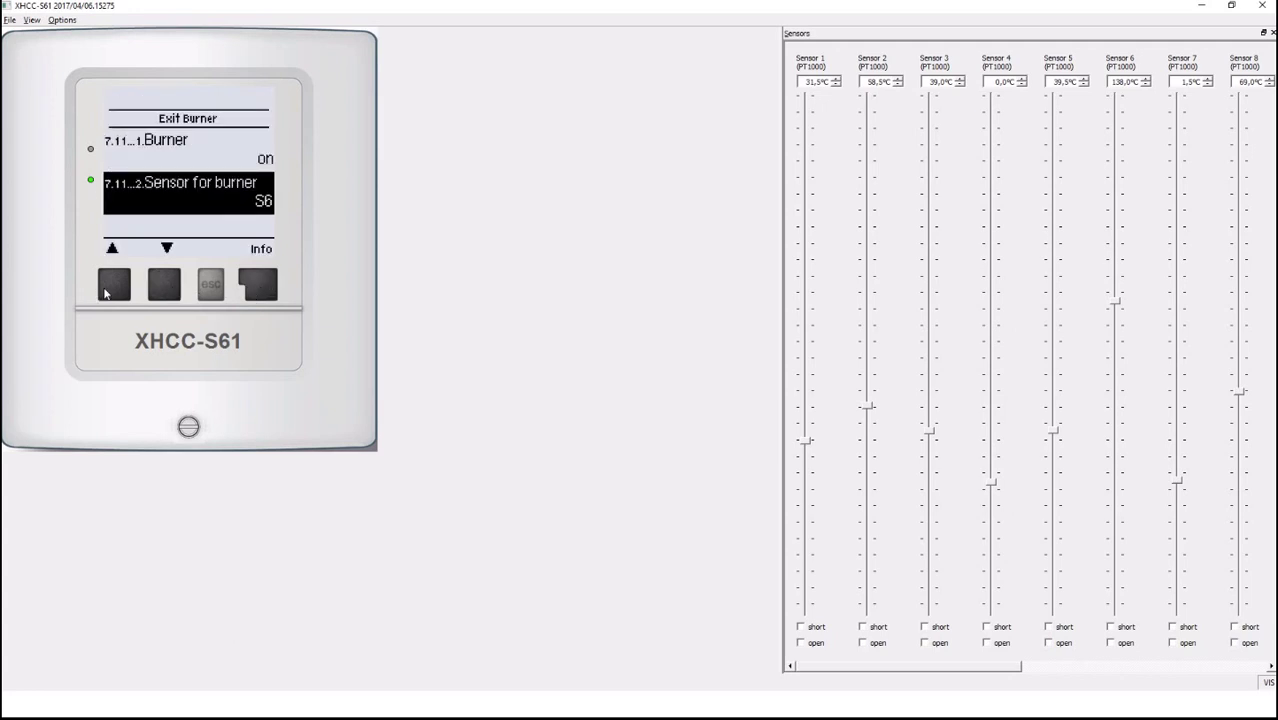
{"action": "left_click", "coordinate": [118, 292]}
{"action": "left_click", "coordinate": [118, 292]}
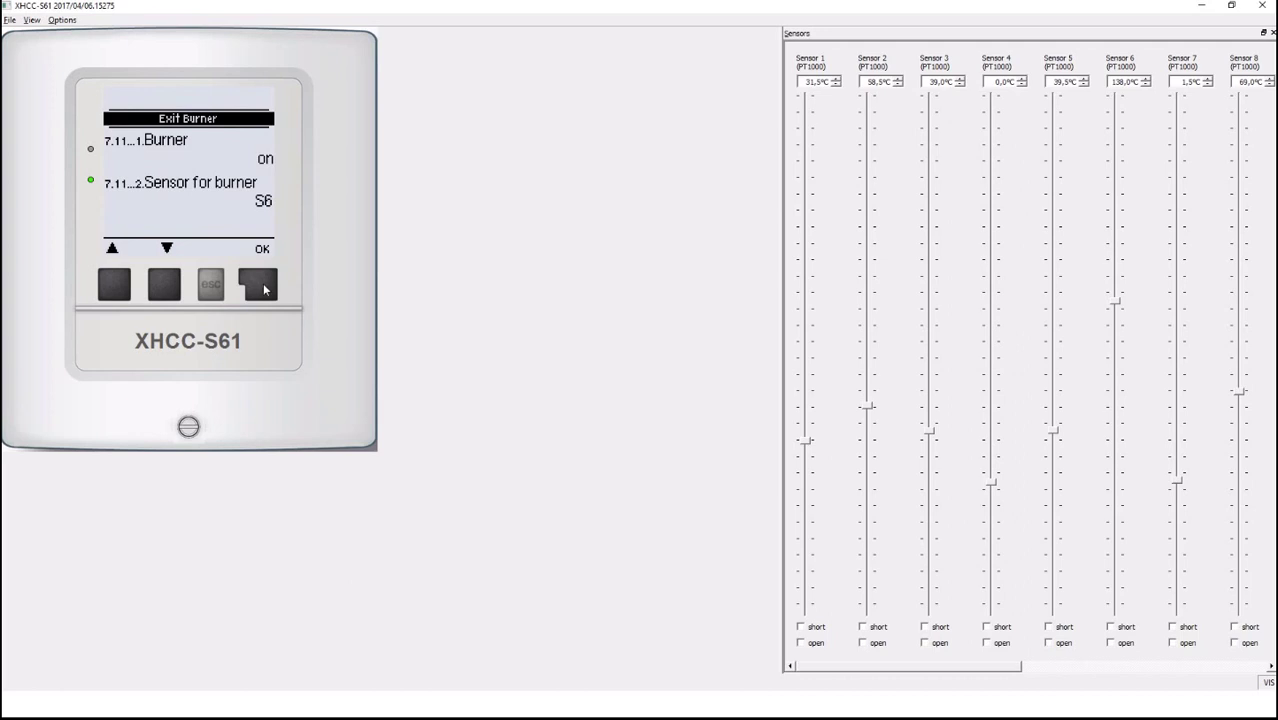
{"action": "left_click", "coordinate": [262, 290]}
{"action": "left_click", "coordinate": [262, 286]}
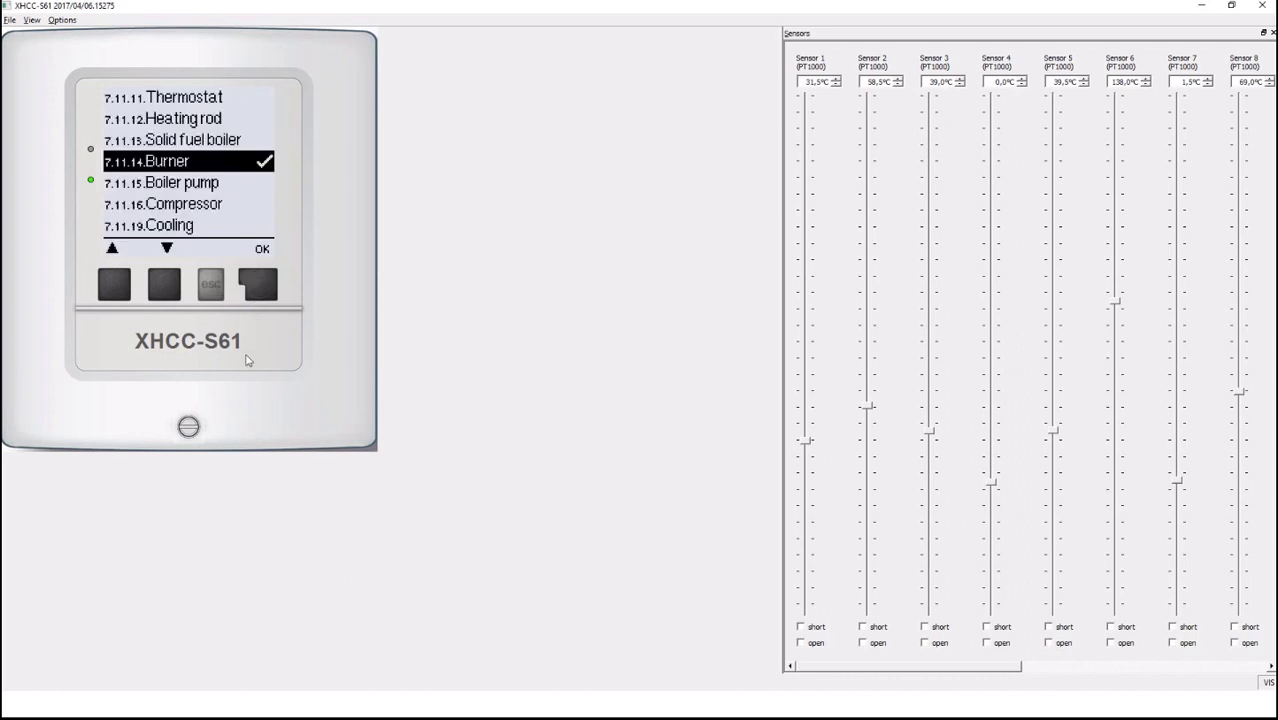
Return to the overview screen to view the updated system diagram
{"action": "left_click", "coordinate": [211, 288]}
{"action": "left_click", "coordinate": [211, 288]}
{"action": "left_click", "coordinate": [211, 288]}
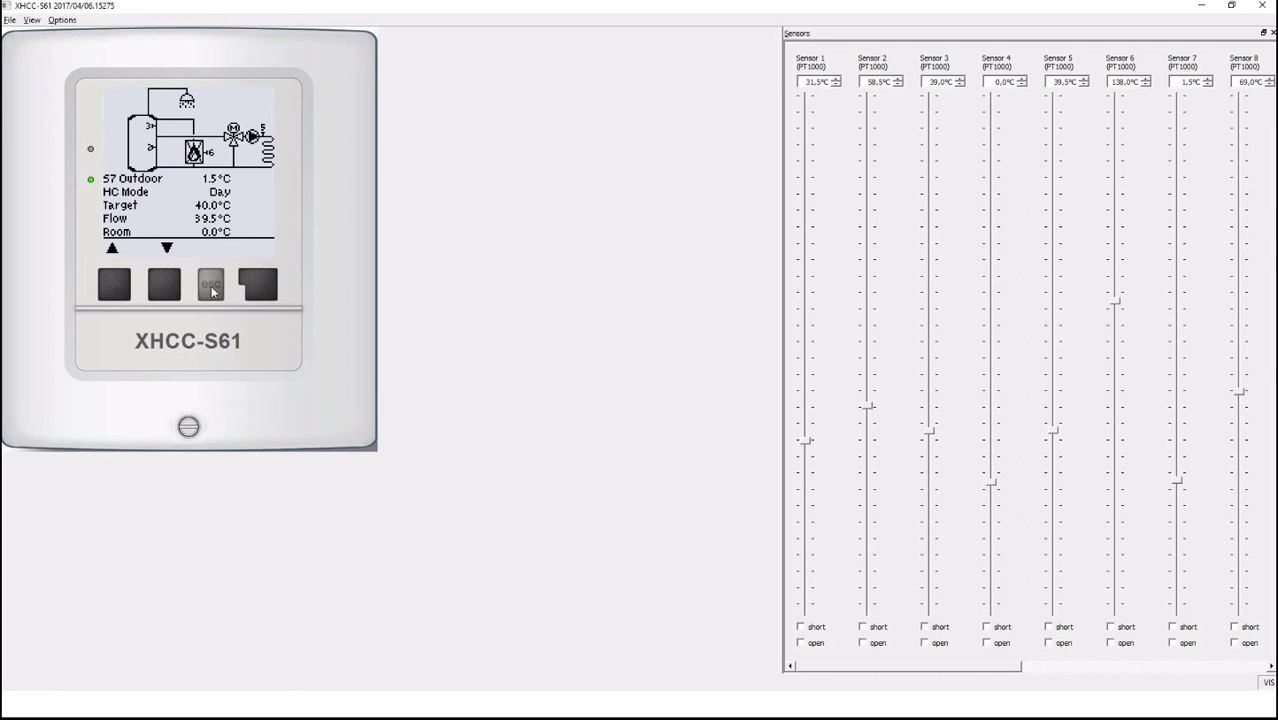
Reopen the special functions and open the list of available functions for Relay 2
{"action": "left_click", "coordinate": [211, 287]}
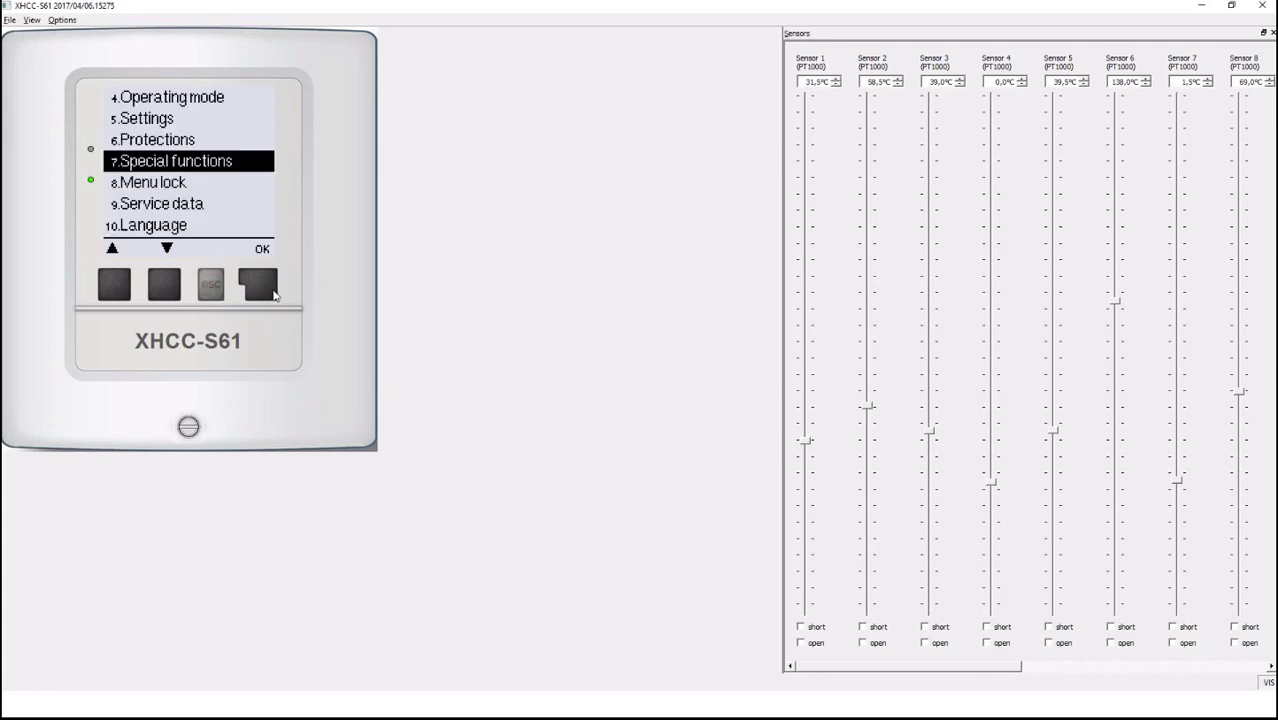
{"action": "left_click", "coordinate": [266, 292]}
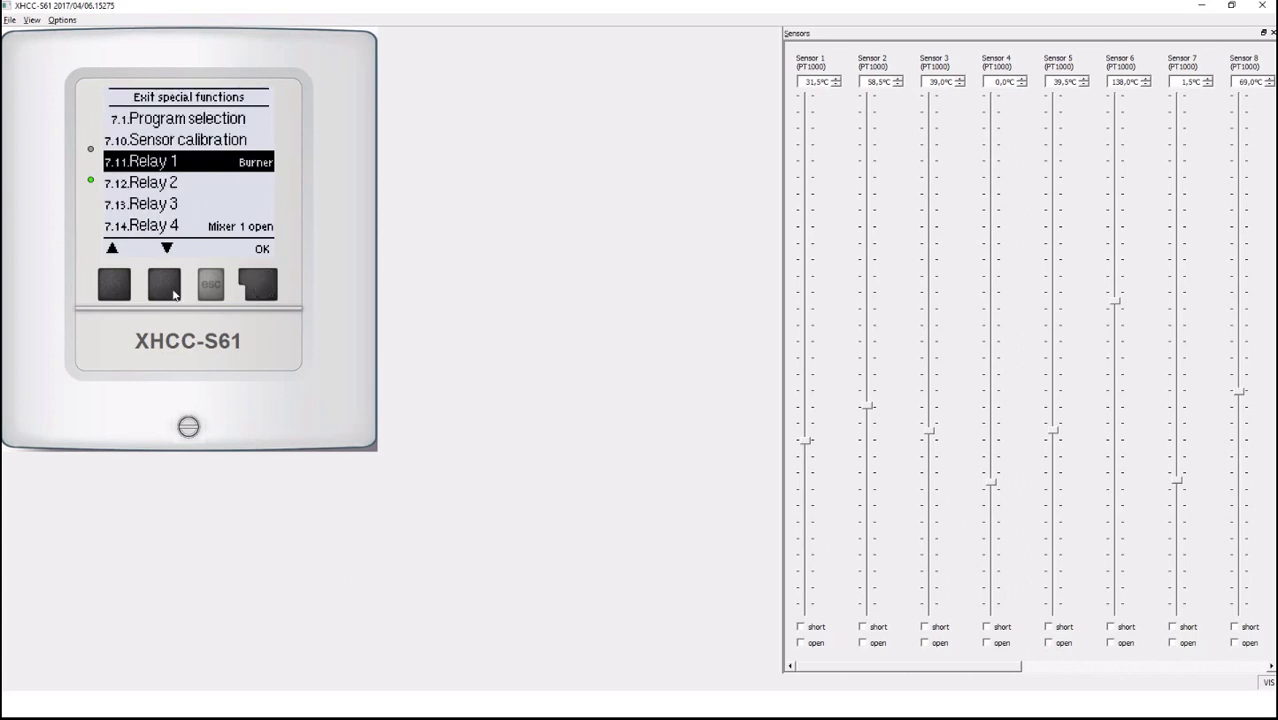
{"action": "left_click", "coordinate": [165, 286]}
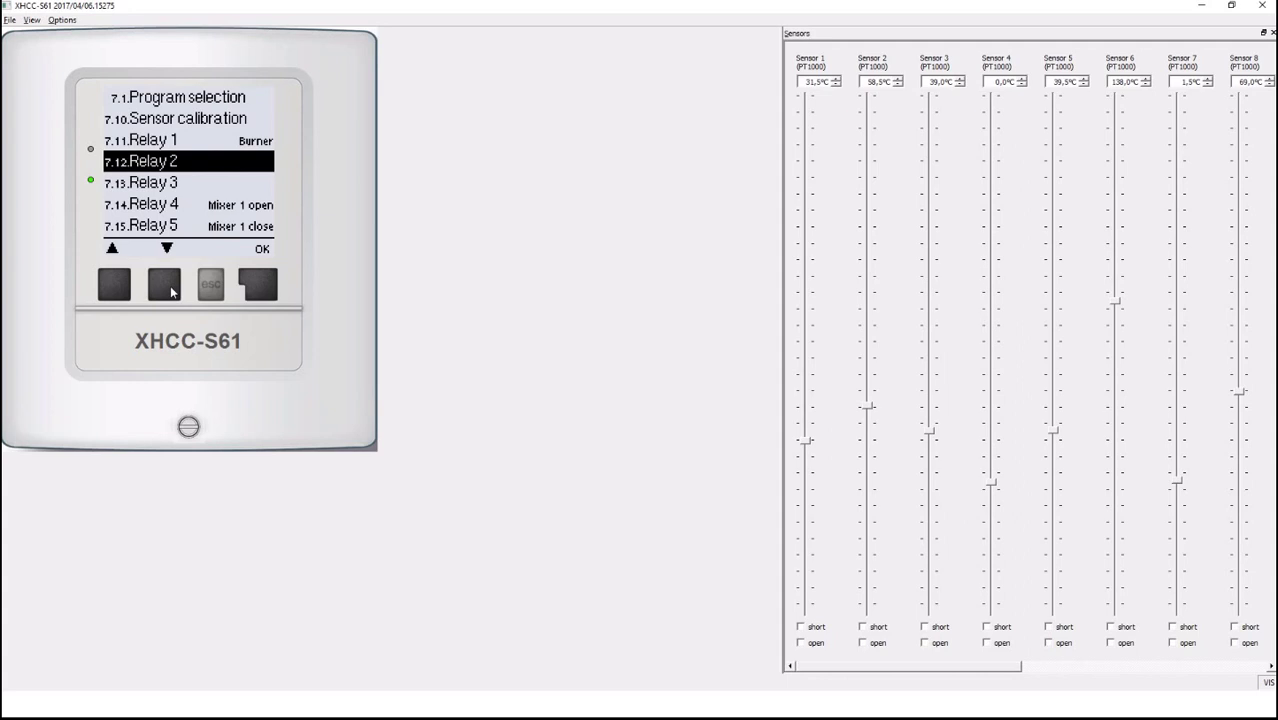
{"action": "left_click", "coordinate": [266, 294]}
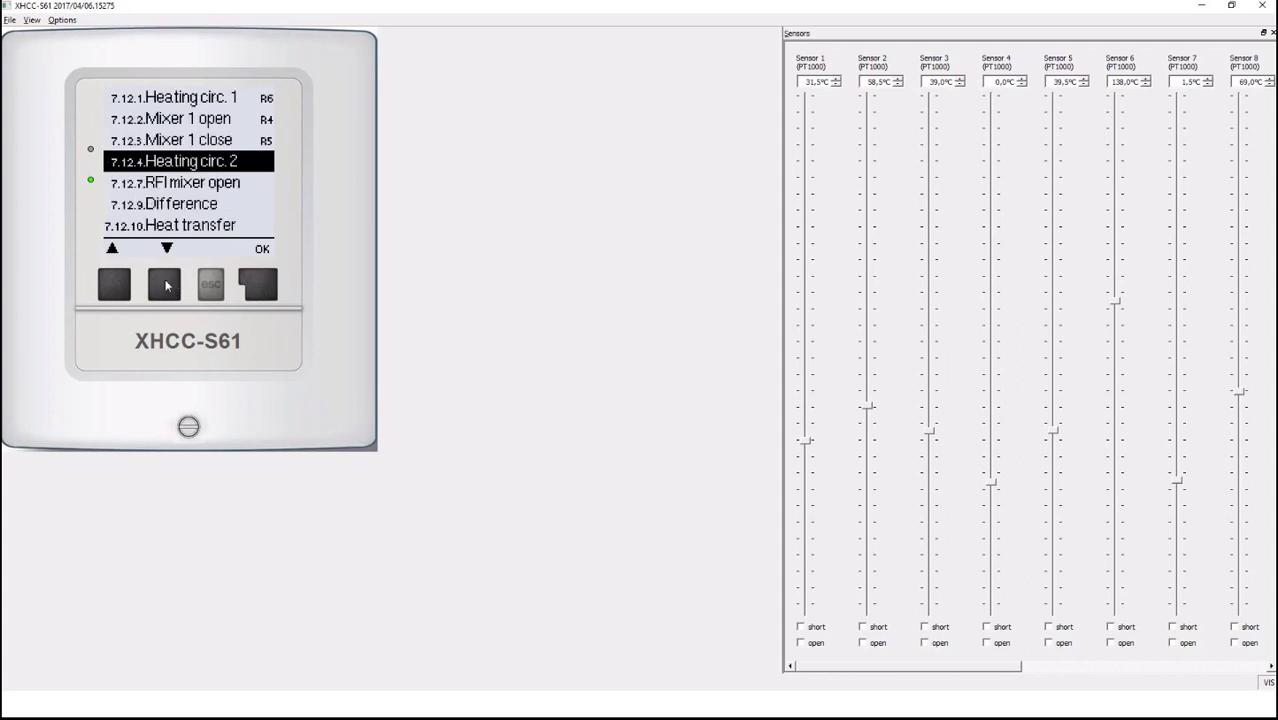
Open the Solar function among the functions available for Relay 2
{"action": "left_click", "coordinate": [170, 291]}
{"action": "left_click", "coordinate": [170, 291]}
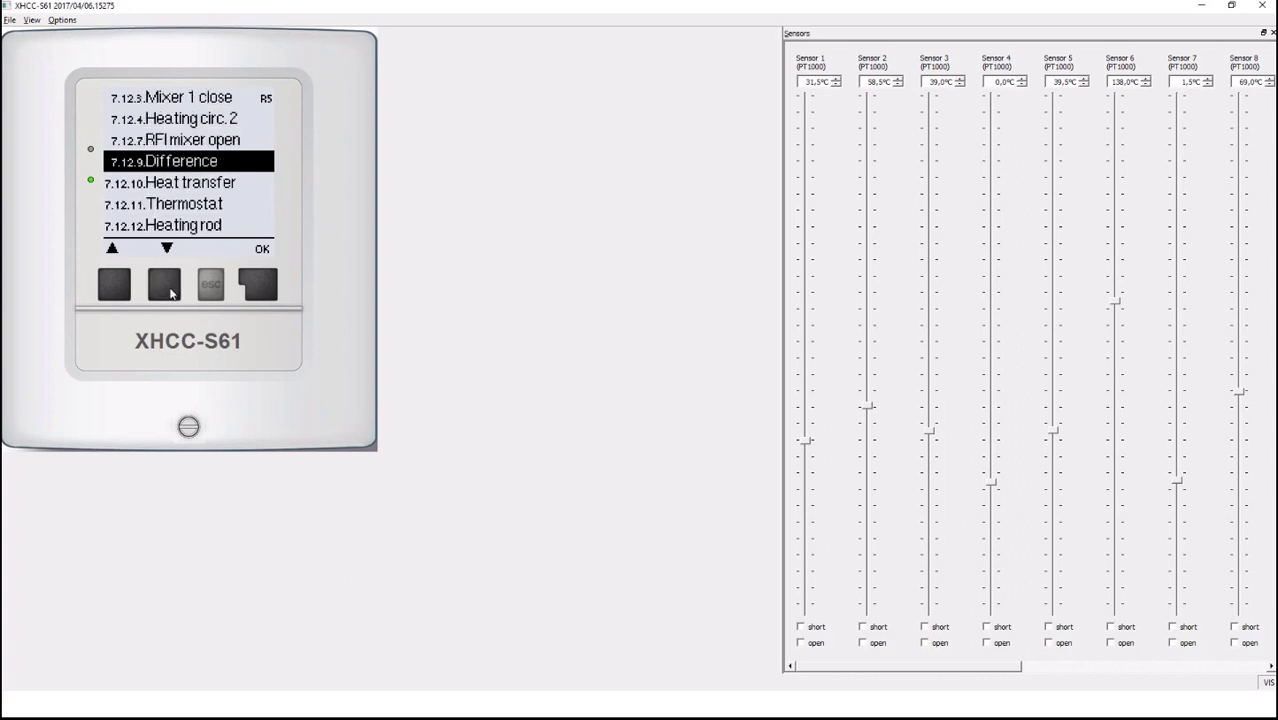
{"action": "left_click", "coordinate": [170, 291]}
{"action": "left_click", "coordinate": [170, 291]}
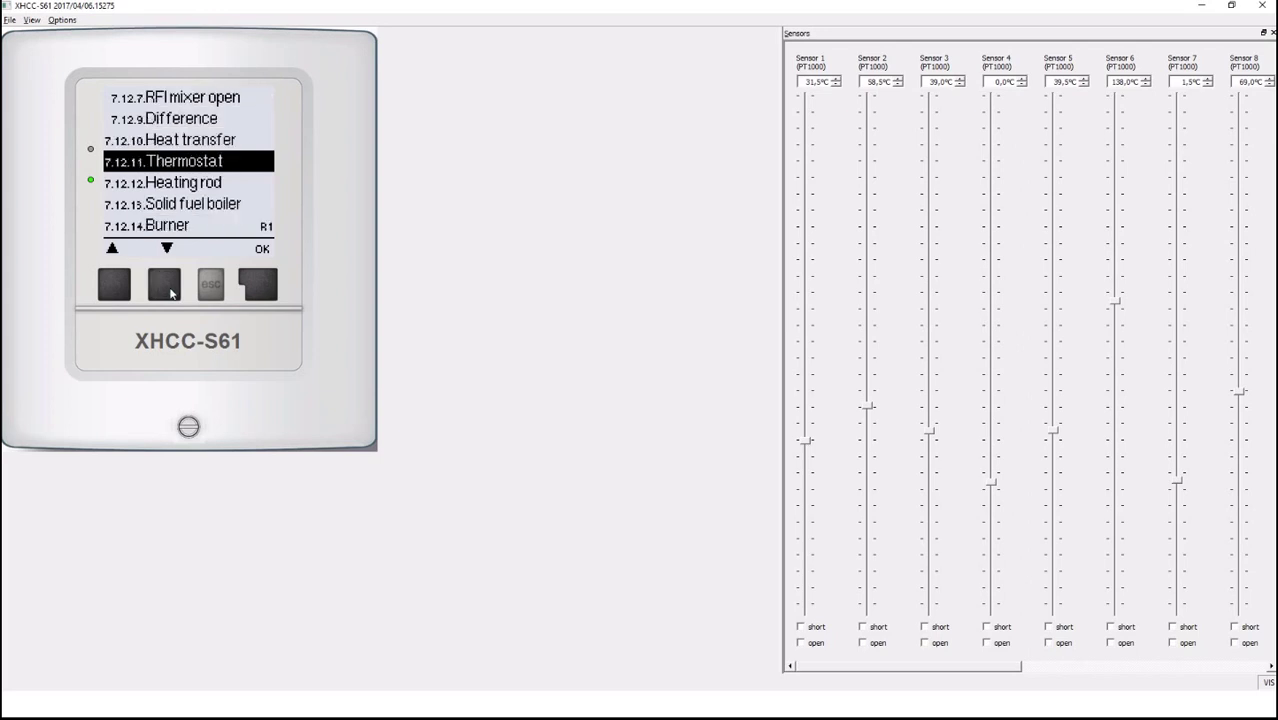
{"action": "left_click", "coordinate": [170, 291]}
{"action": "left_click", "coordinate": [170, 291]}
{"action": "left_click", "coordinate": [170, 291]}
{"action": "left_click", "coordinate": [170, 291]}
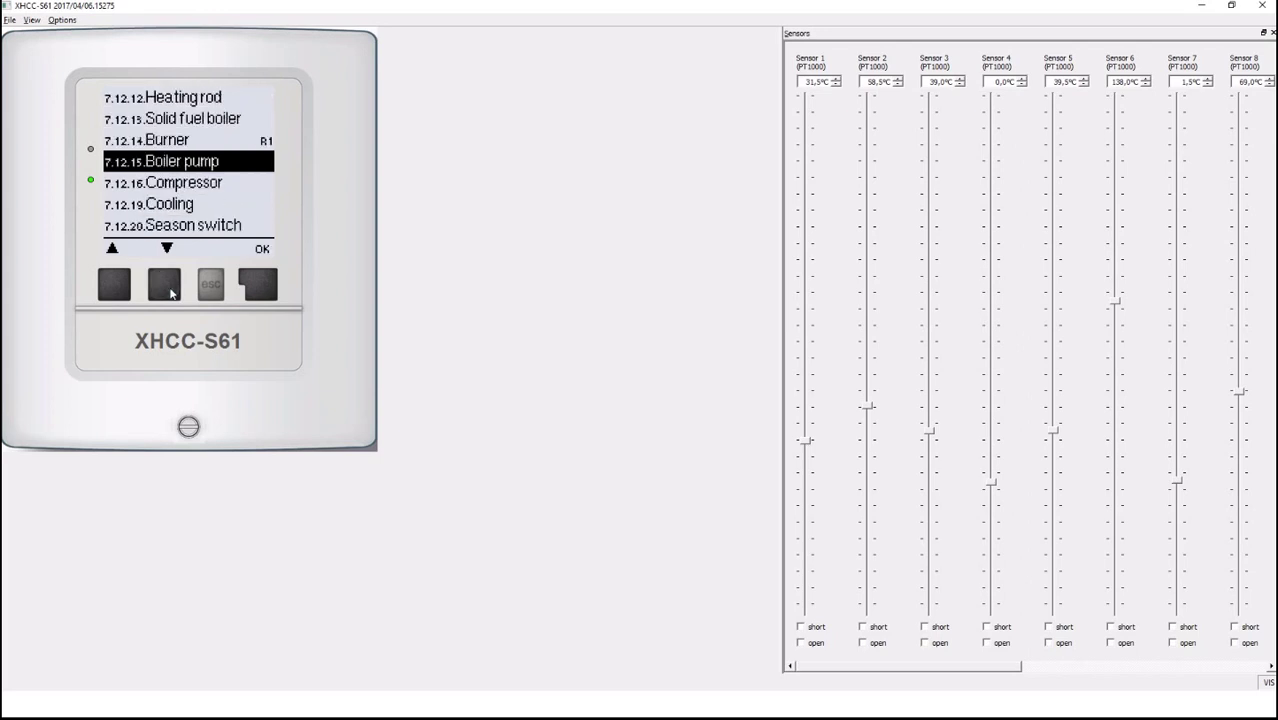
{"action": "left_click", "coordinate": [170, 291]}
{"action": "left_click", "coordinate": [170, 291]}
{"action": "left_click", "coordinate": [170, 291]}
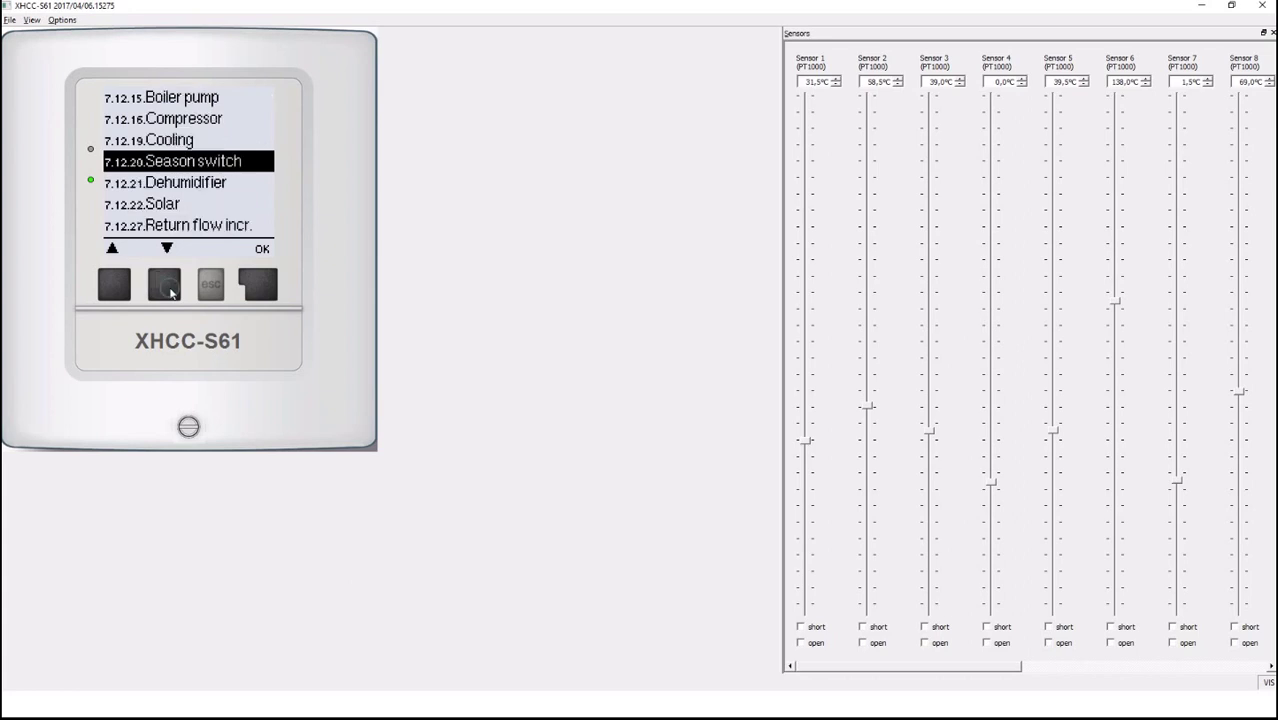
{"action": "left_click", "coordinate": [170, 291]}
{"action": "left_click", "coordinate": [170, 291]}
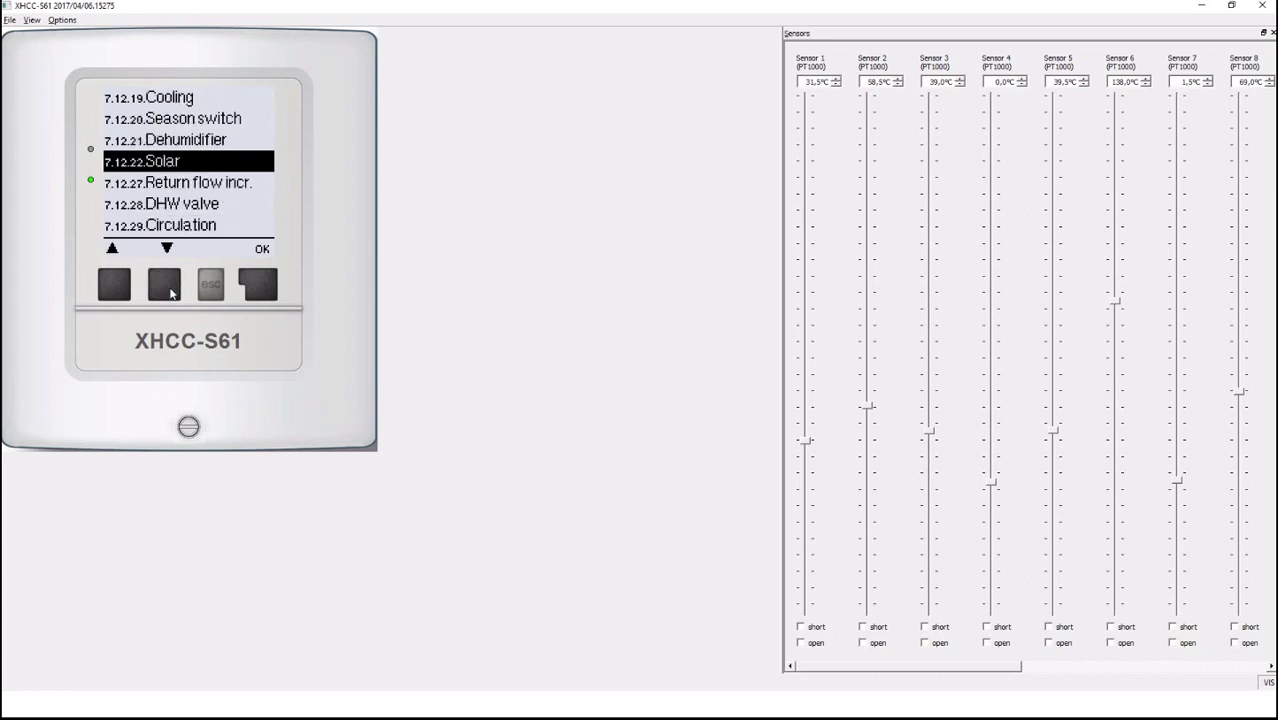
{"action": "left_click", "coordinate": [258, 288]}
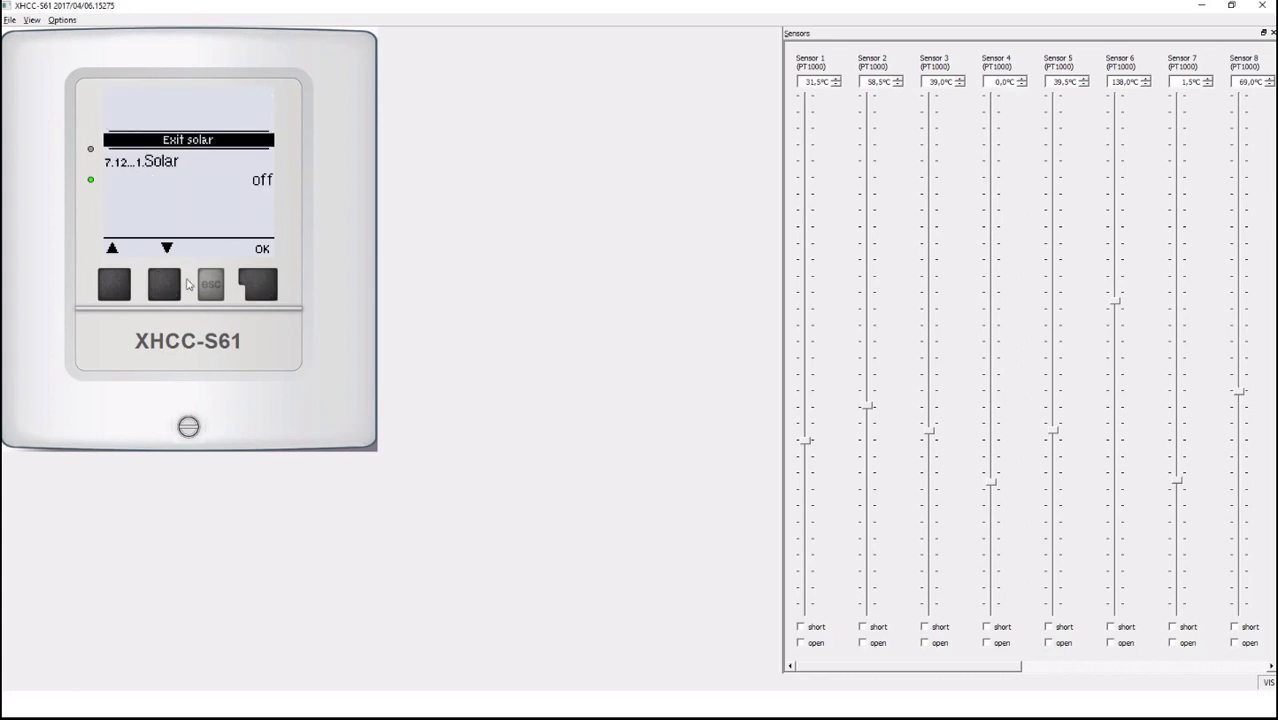
Switch the Solar function on for Relay 2, then exit the solar settings and save the changes
{"action": "left_click", "coordinate": [165, 288]}
{"action": "left_click", "coordinate": [260, 292]}
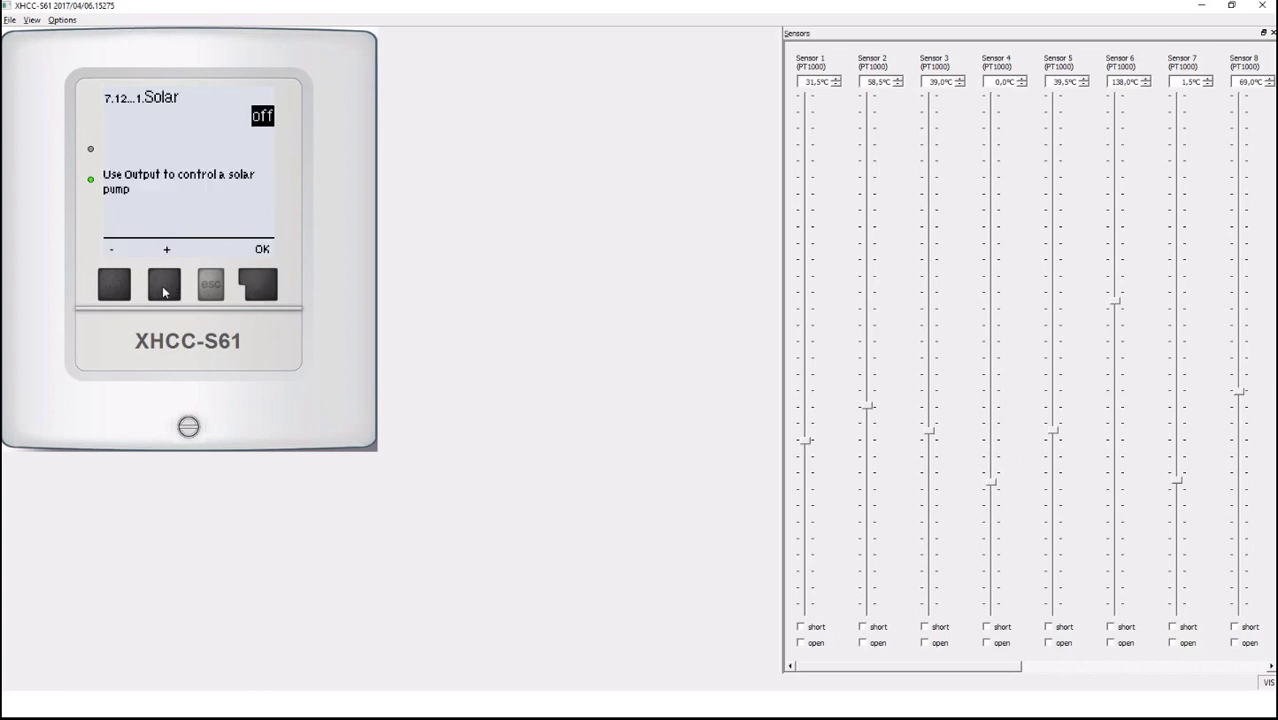
{"action": "left_click", "coordinate": [164, 289]}
{"action": "left_click", "coordinate": [257, 290]}
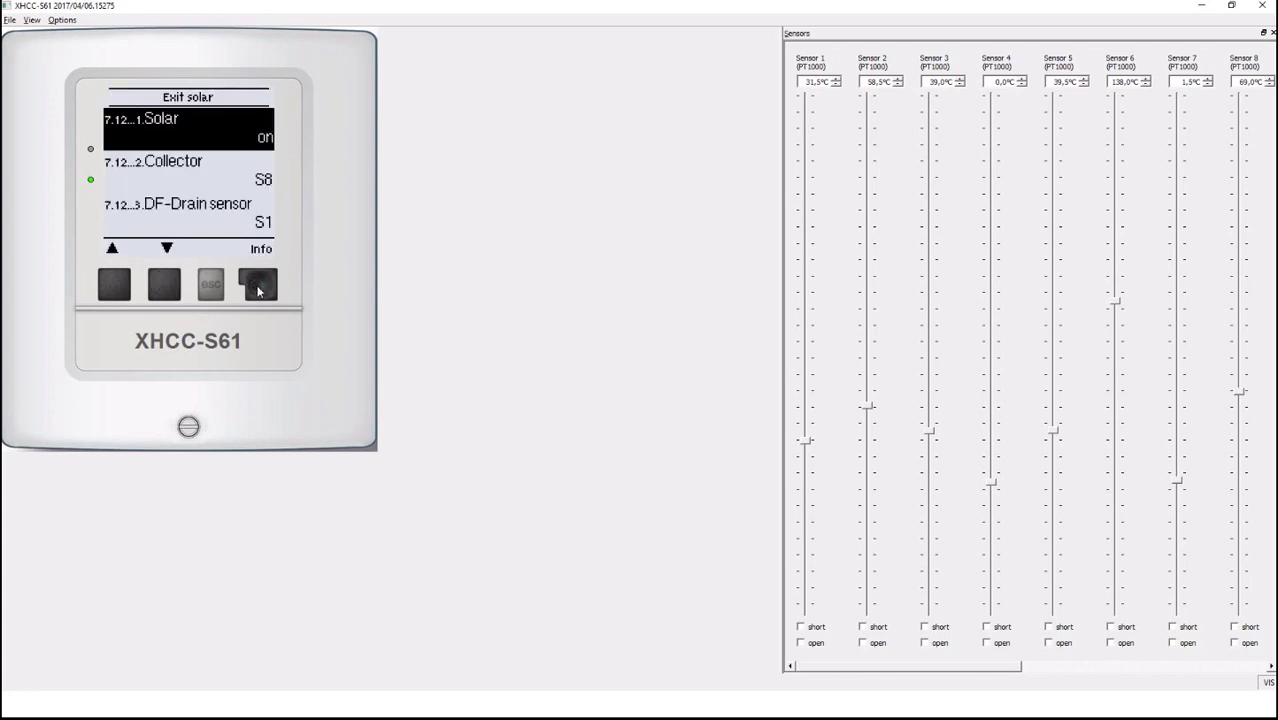
{"action": "left_click", "coordinate": [113, 292]}
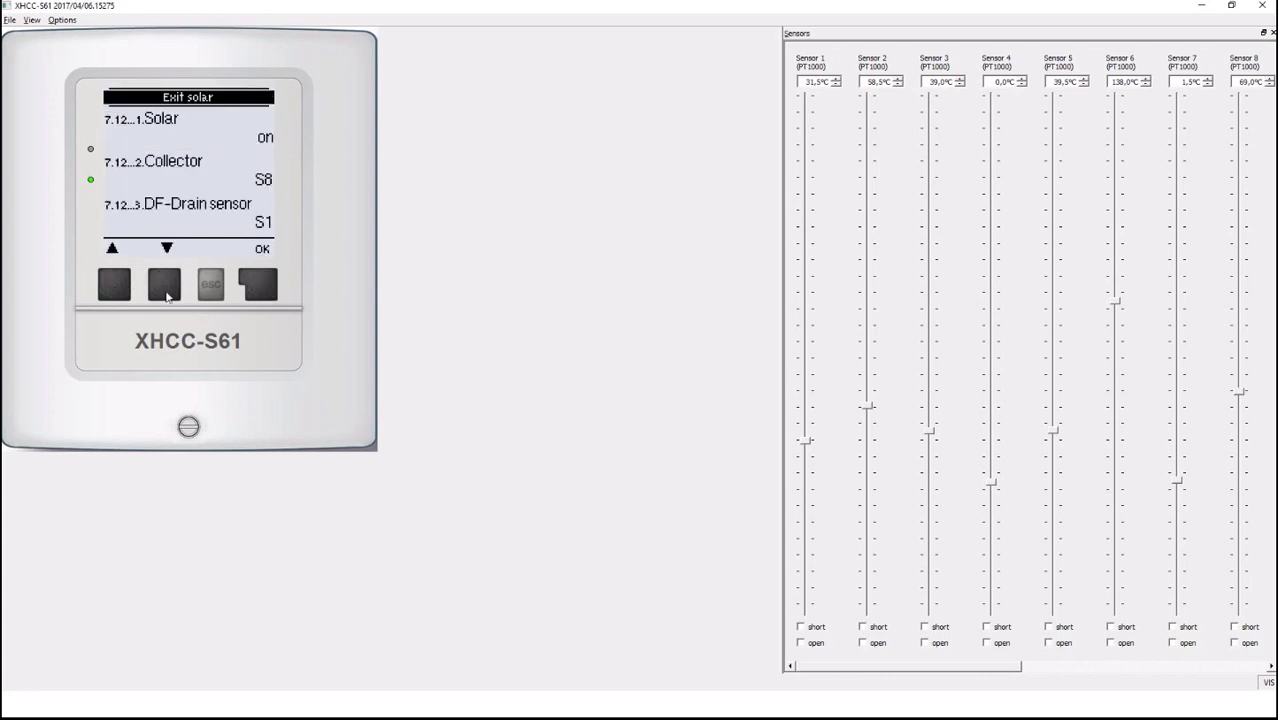
{"action": "left_click", "coordinate": [259, 289]}
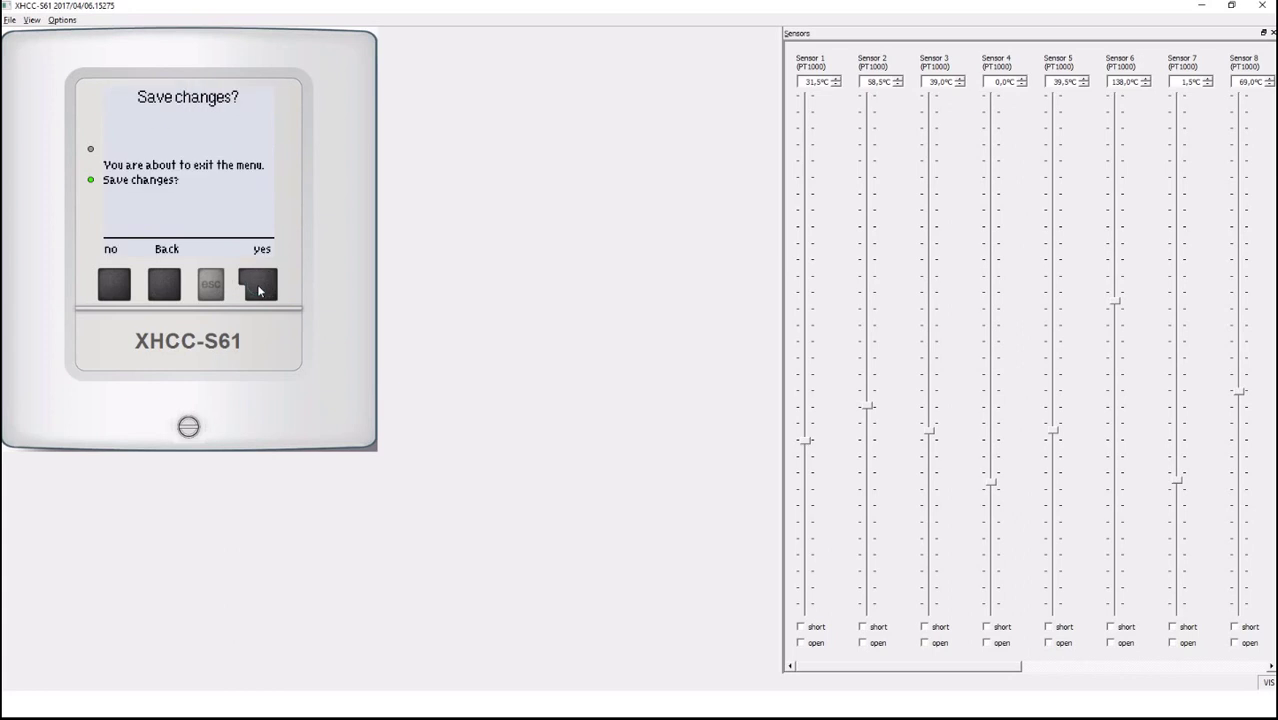
{"action": "left_click", "coordinate": [259, 290]}
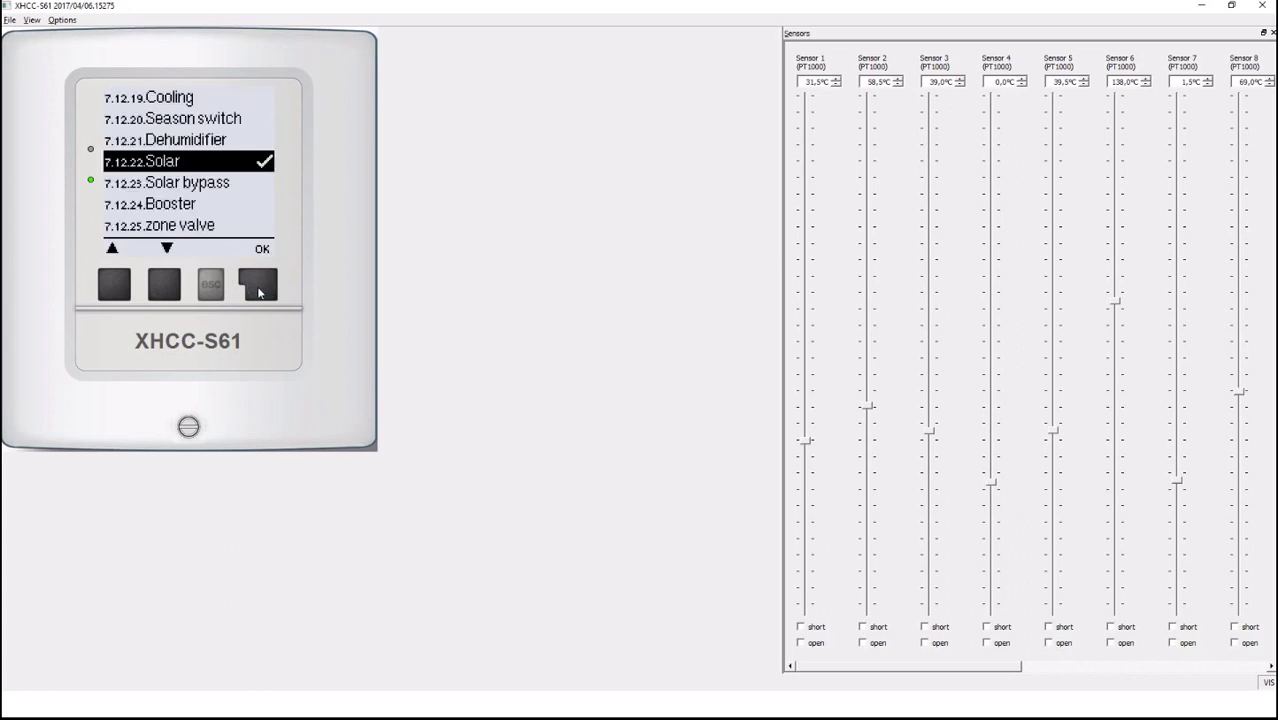
Return to the overview diagram and compare it with the system visualisation in SOREL Connect before switching back to the controller simulator
{"action": "left_click", "coordinate": [212, 288]}
{"action": "left_click", "coordinate": [212, 289]}
{"action": "left_click", "coordinate": [213, 291]}
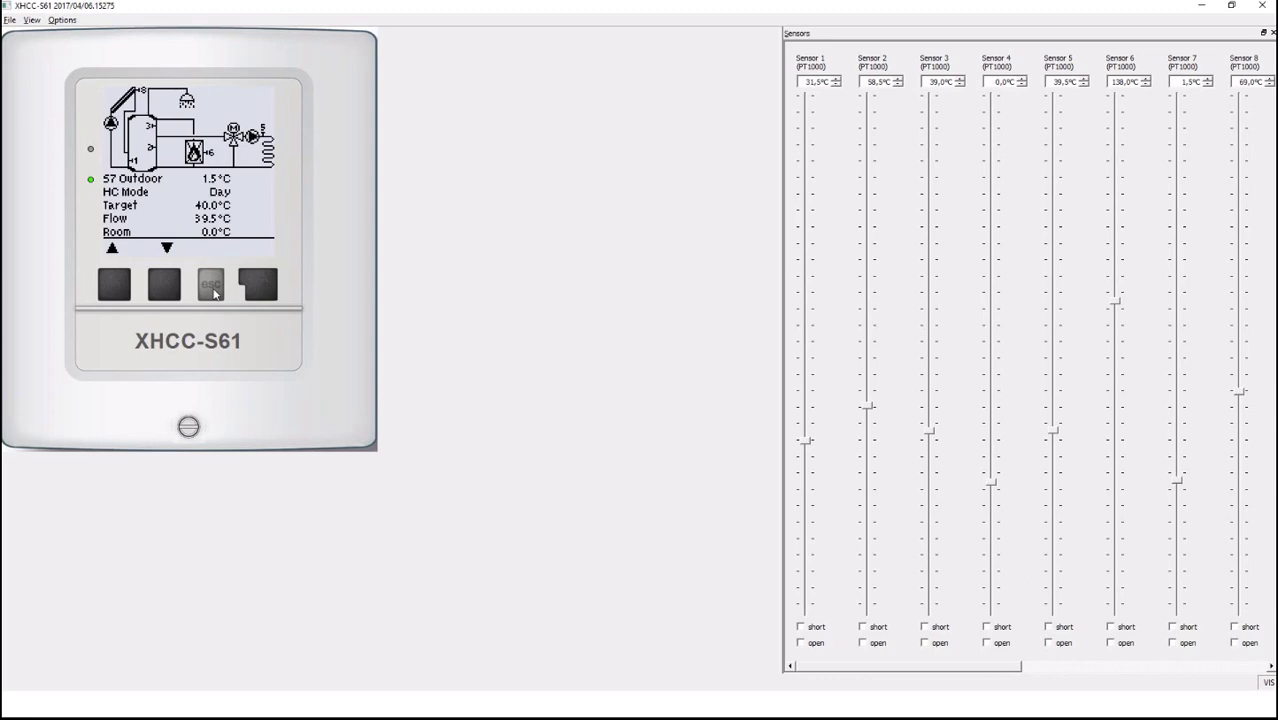
{"action": "key", "text": "alt+Tab"}
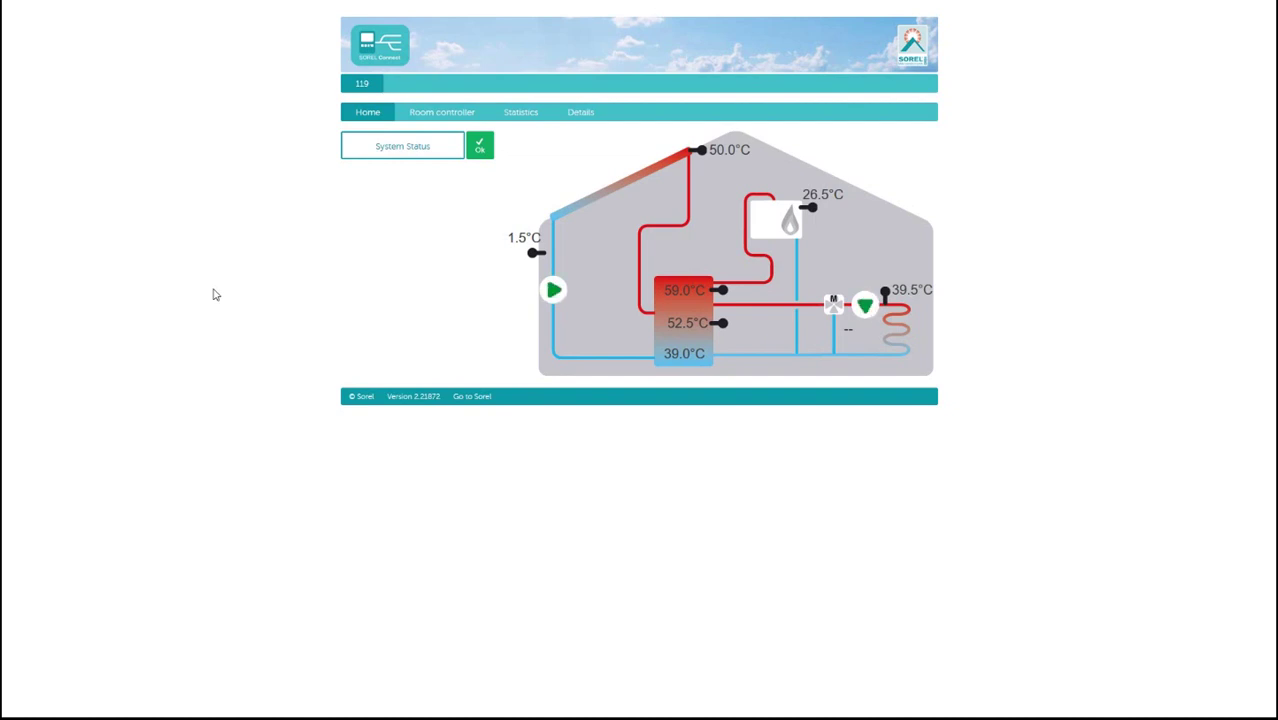
{"action": "key", "text": "alt+Tab"}
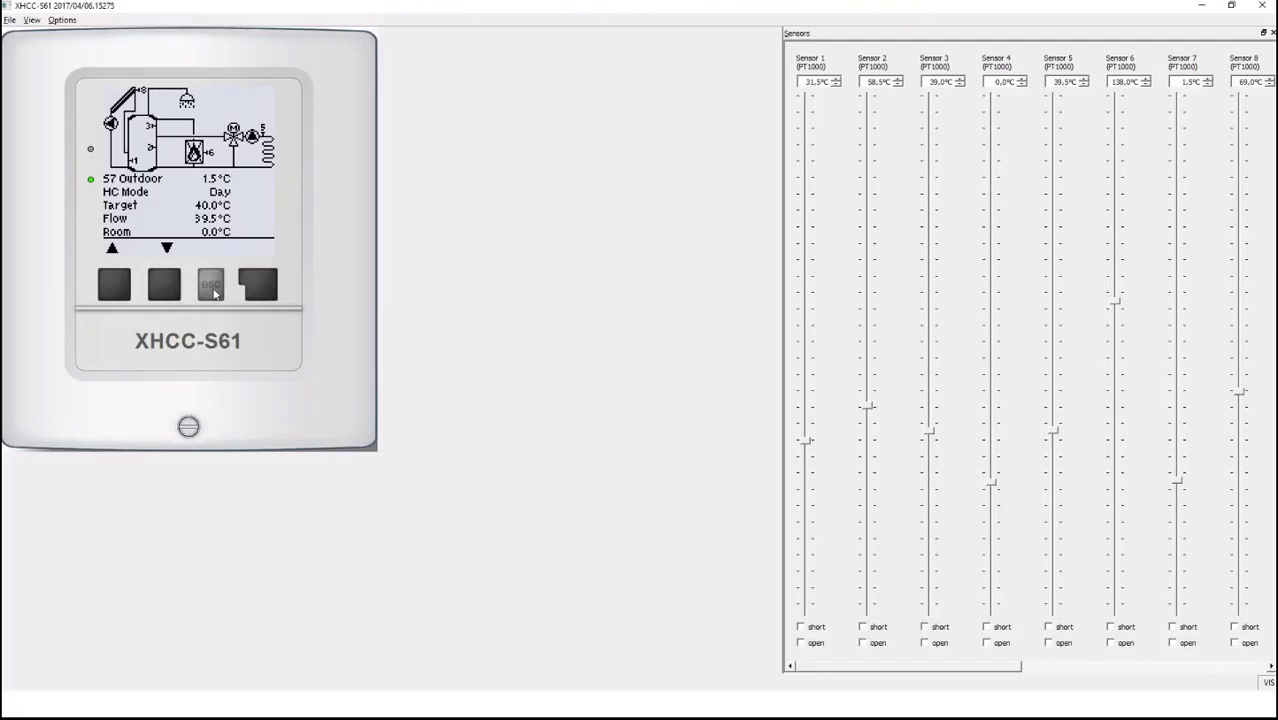